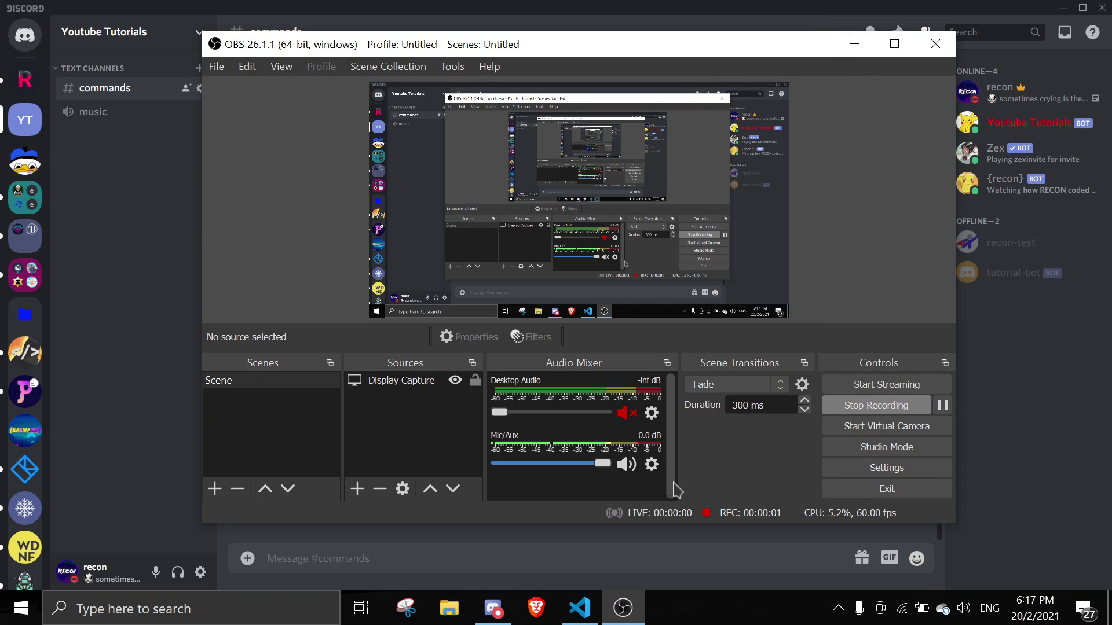
- Delete everything in shopItems.js, save it empty, and toggle the Explorer sidebar
left_click(579, 608)
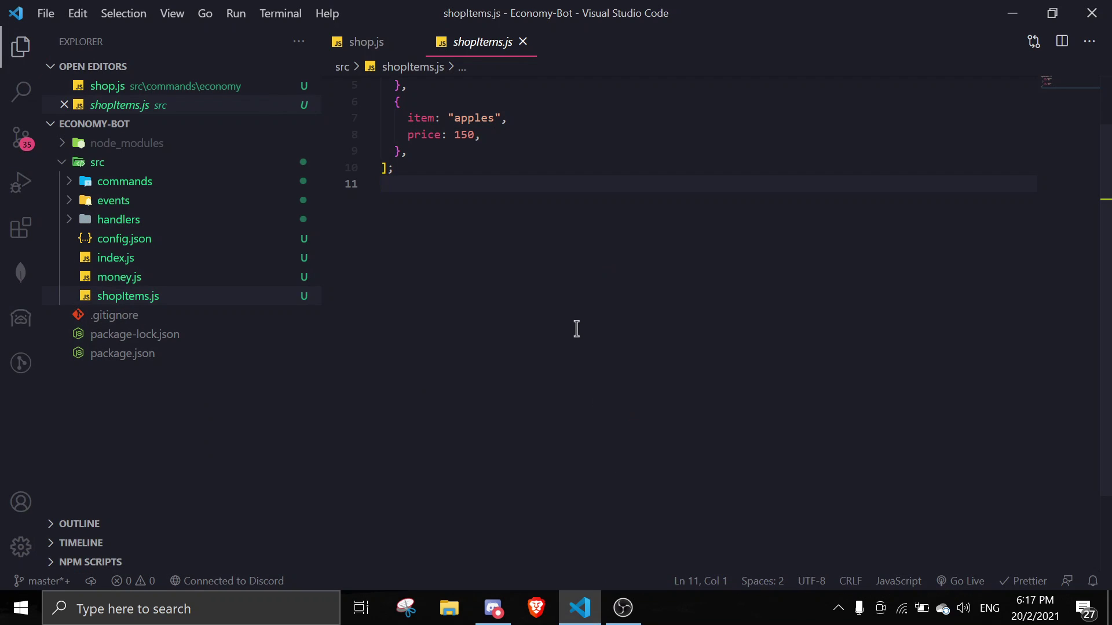
key("ctrl+a")
key("BackSpace")
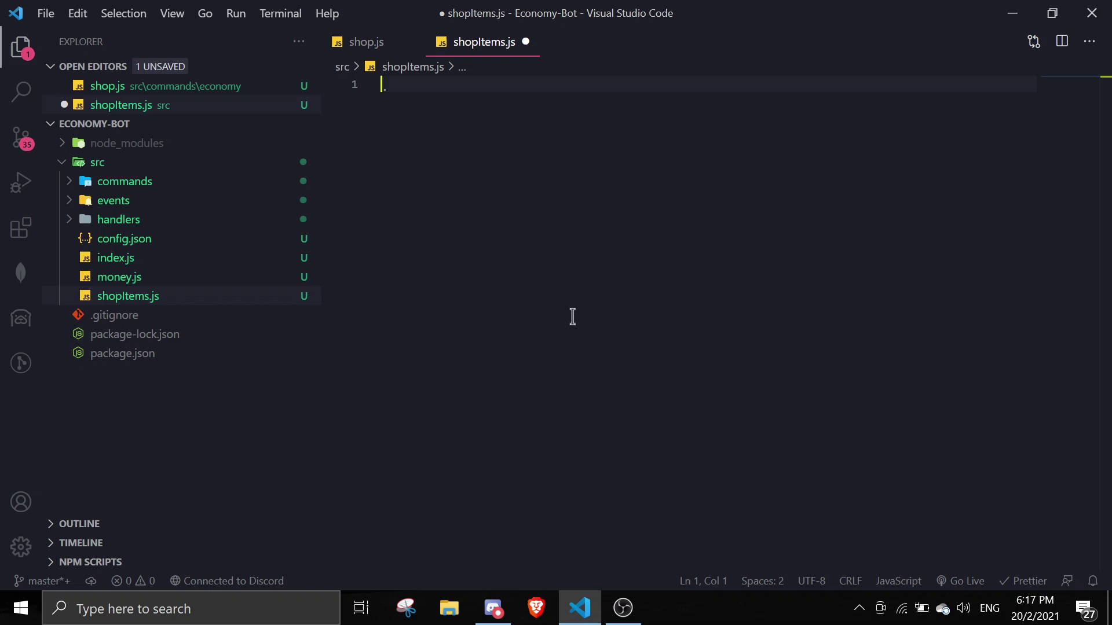
key("ctrl+s")
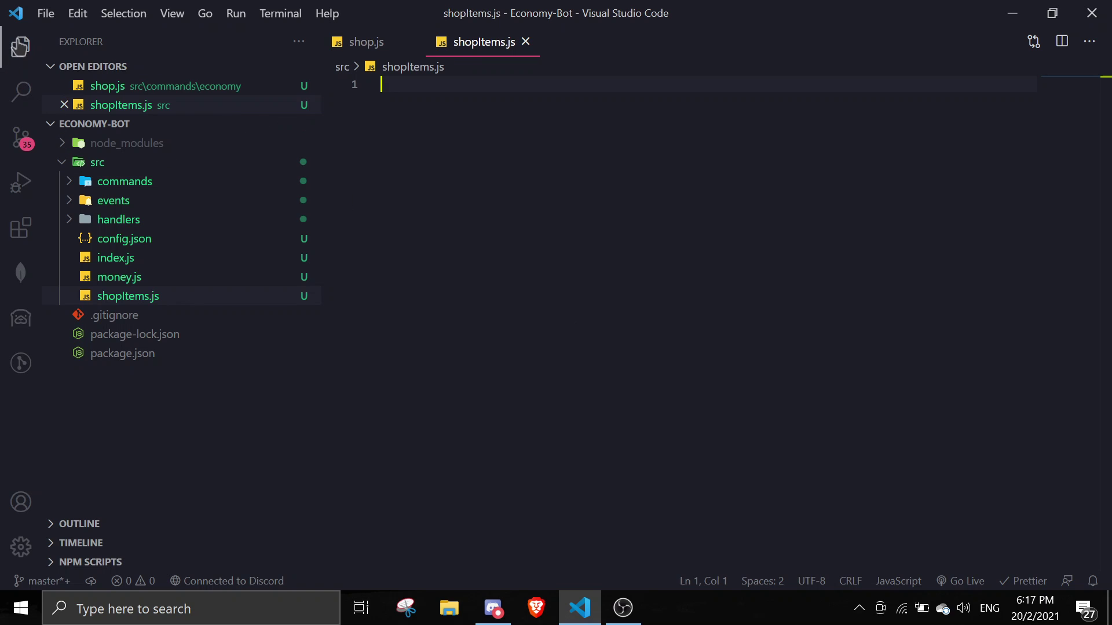
left_click(20, 51)
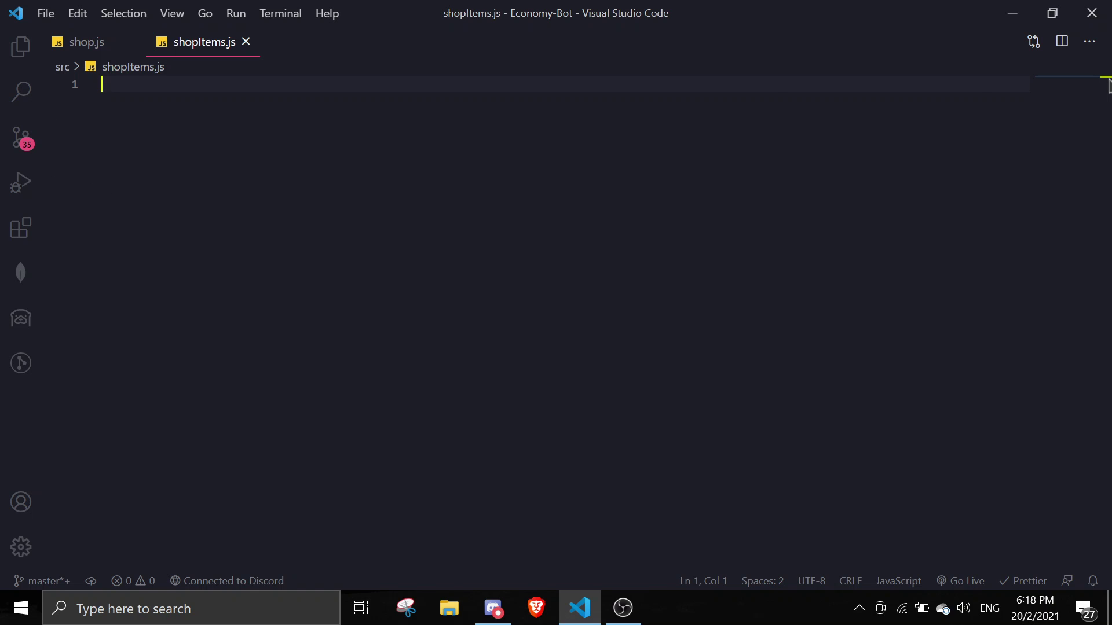
left_click(19, 48)
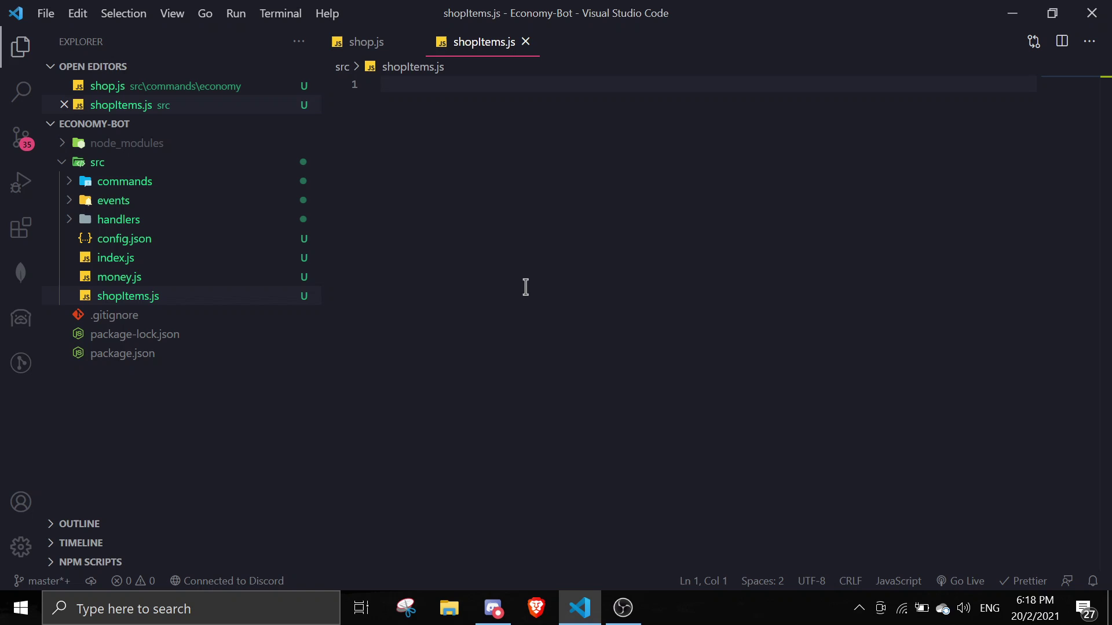
type("module.xpor")
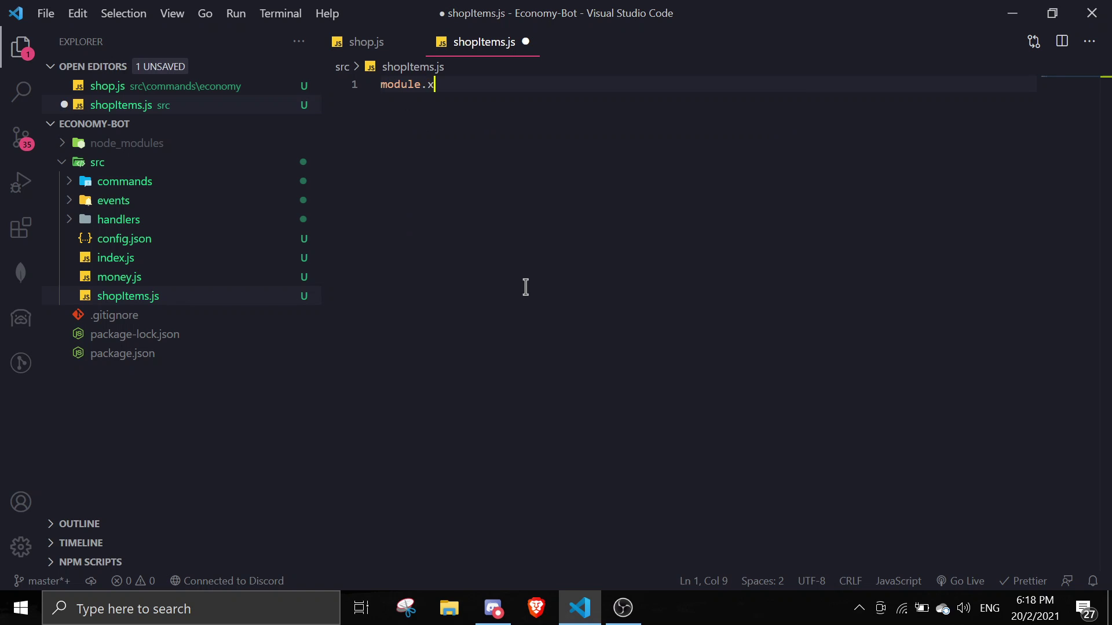
- Start the module.exports array with a banana item priced 100
key("Tab")
type("[")
key("Return")
type("{")
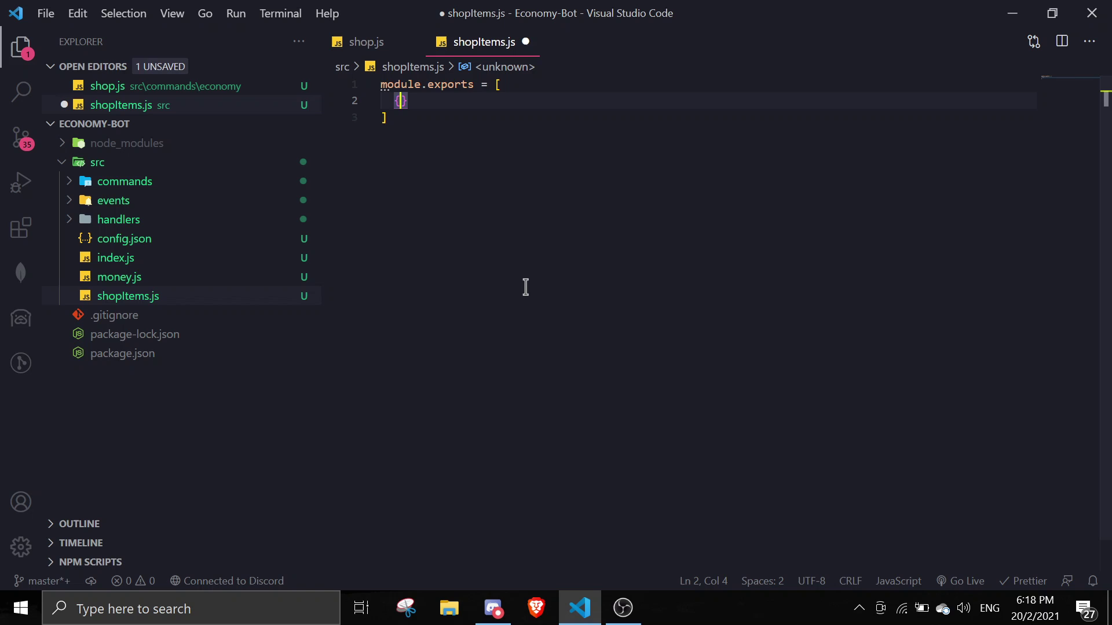
key("Return")
type("item: ")
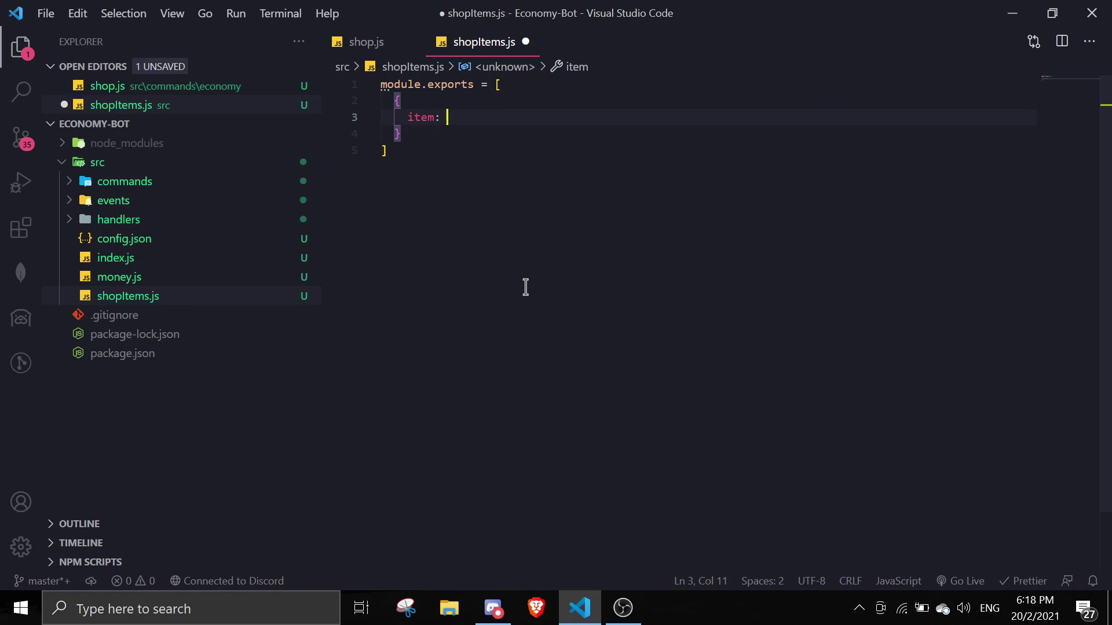
type("''")
type(",")
key("Return")
type("price:")
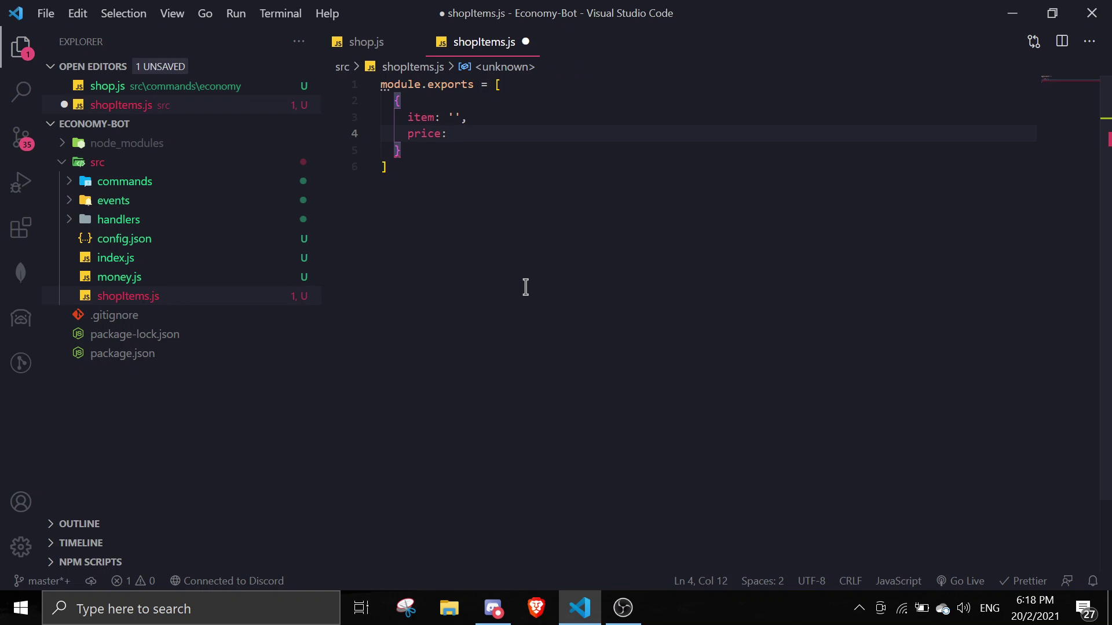
left_click(452, 117)
type("ban")
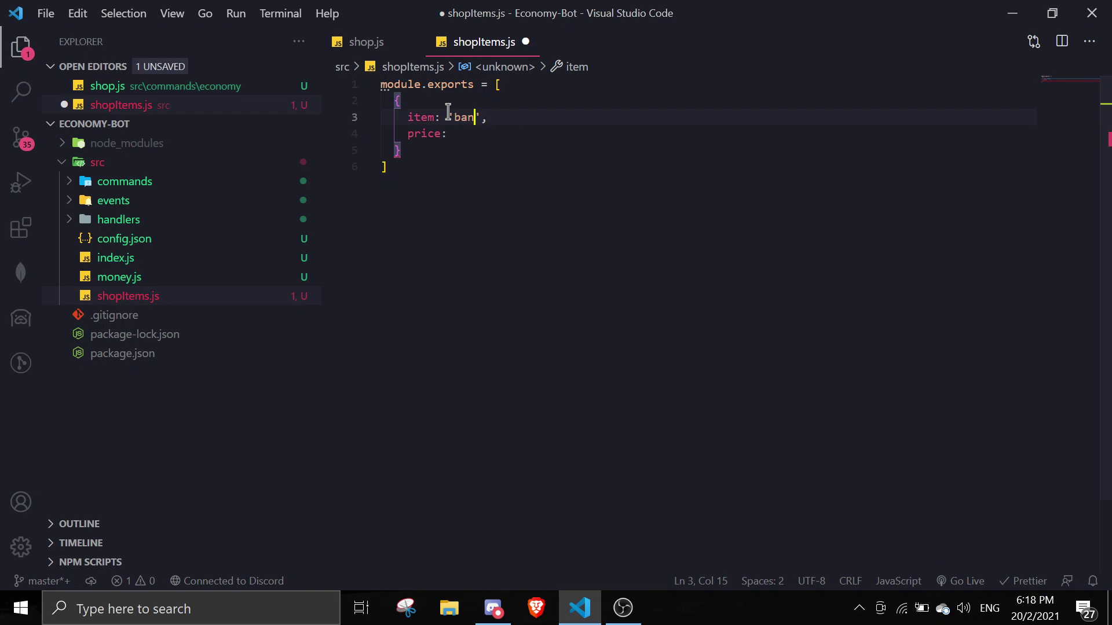
type("ana")
left_click(470, 133)
type("100")
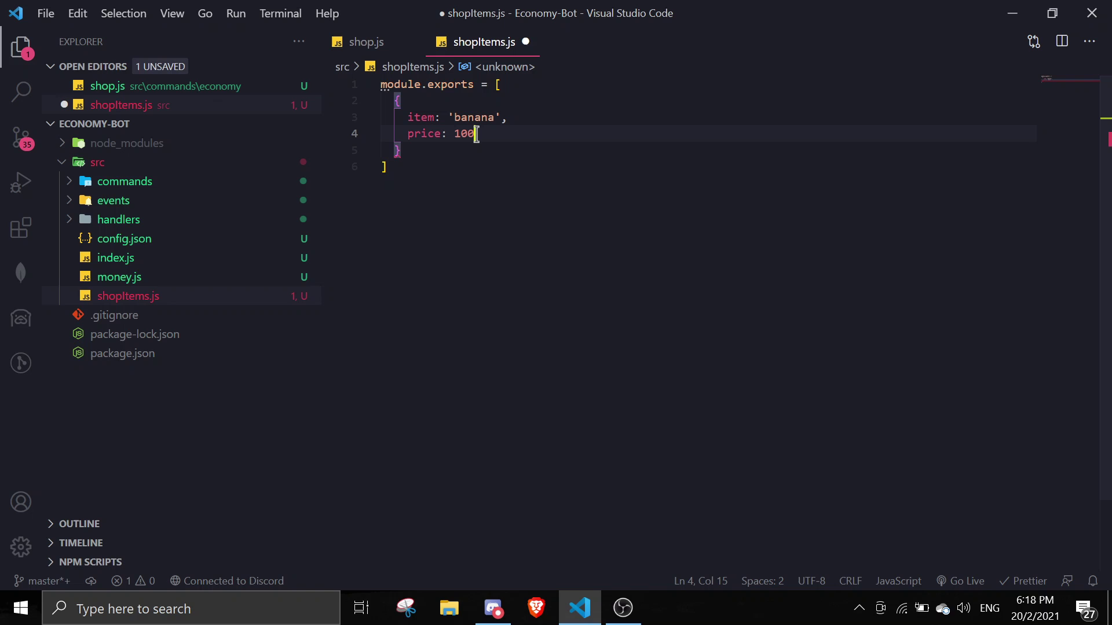
- Add a second item, apples, priced 150
left_click(452, 150)
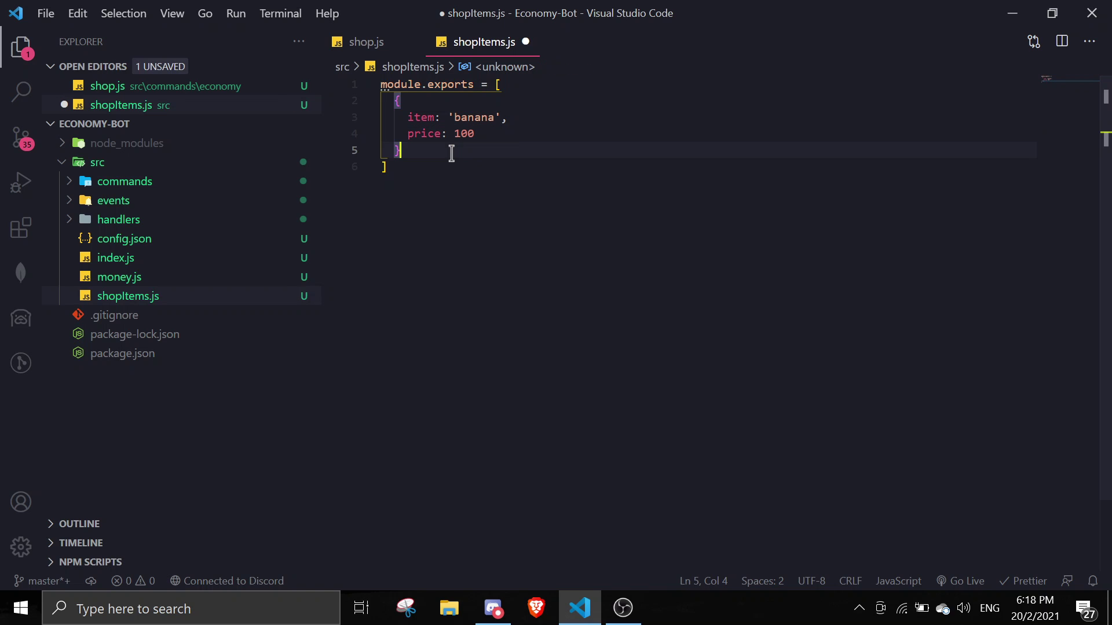
type(",")
key("Return")
type("{")
key("Return")
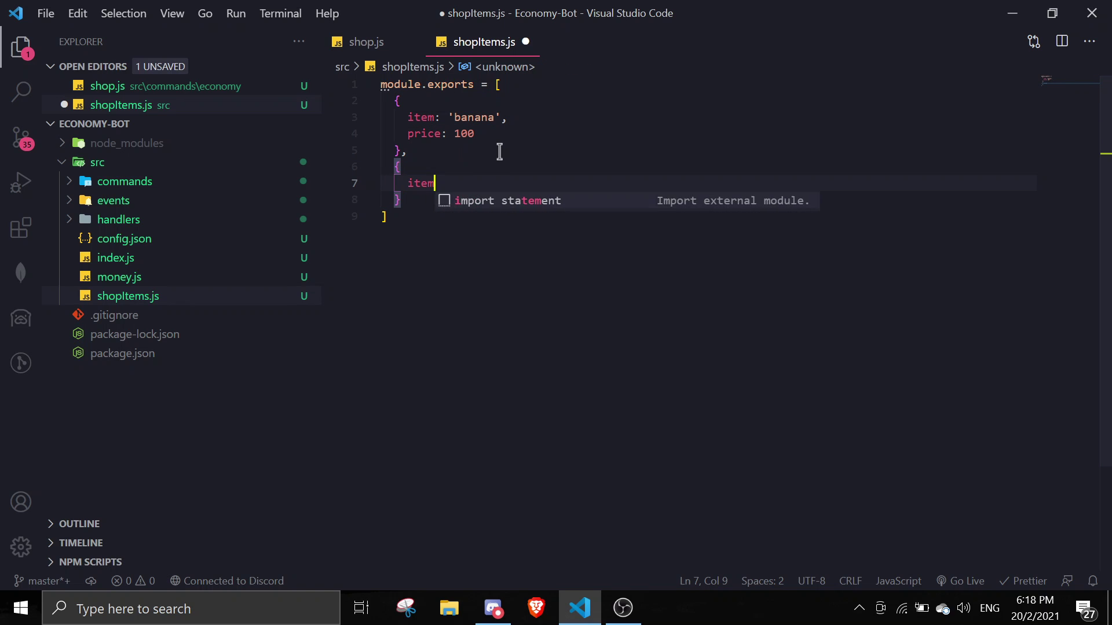
type("item:''")
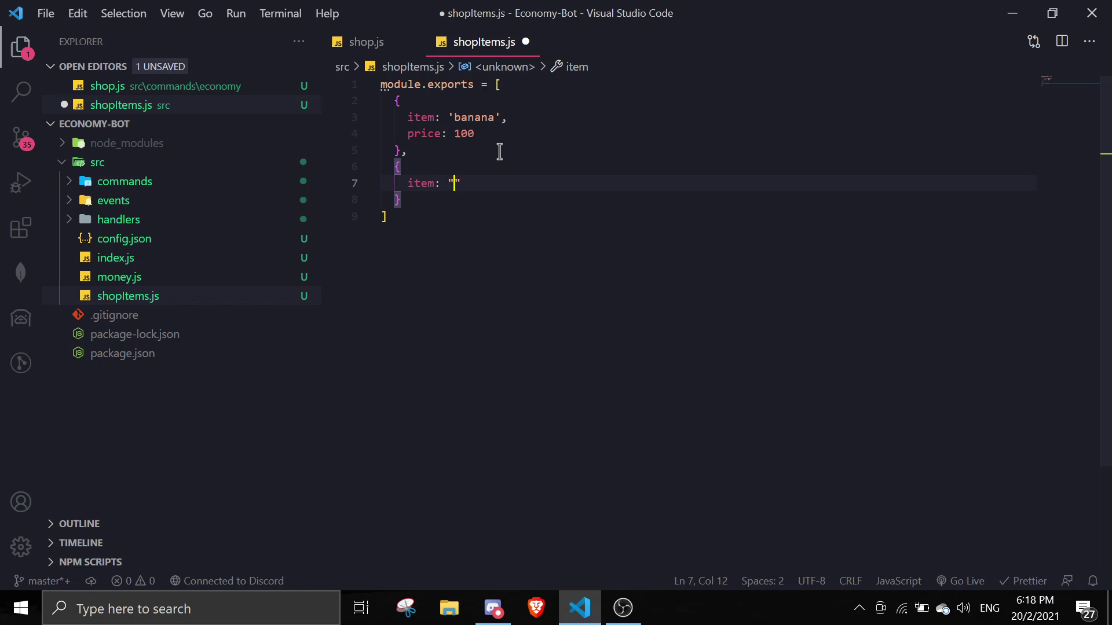
type("\",")
key("Return")
type("price")
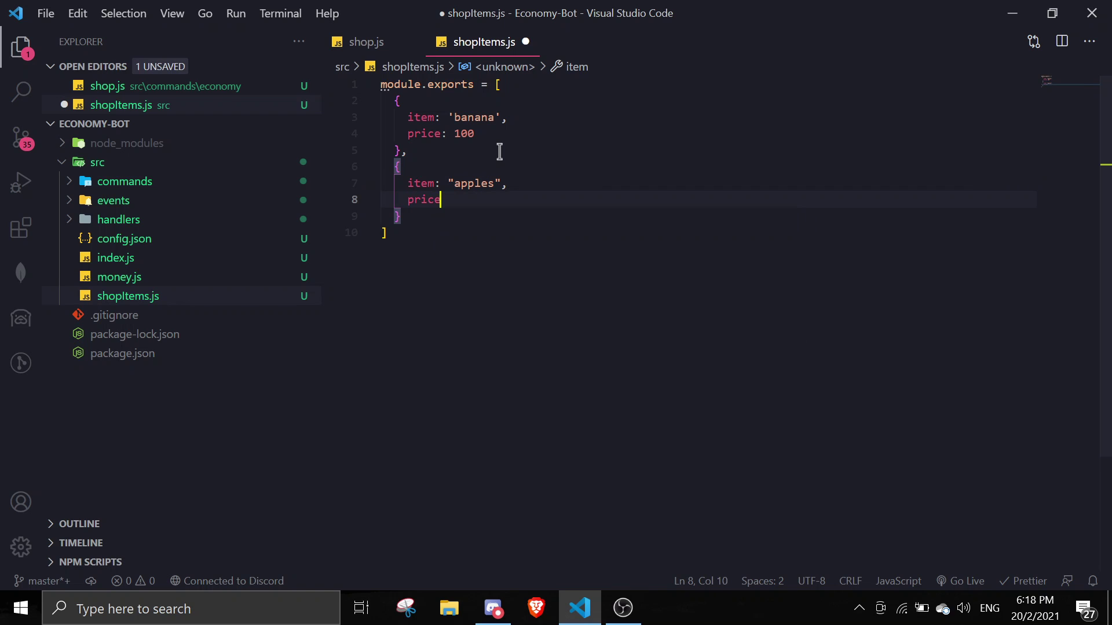
type(": 150,")
key("Down")
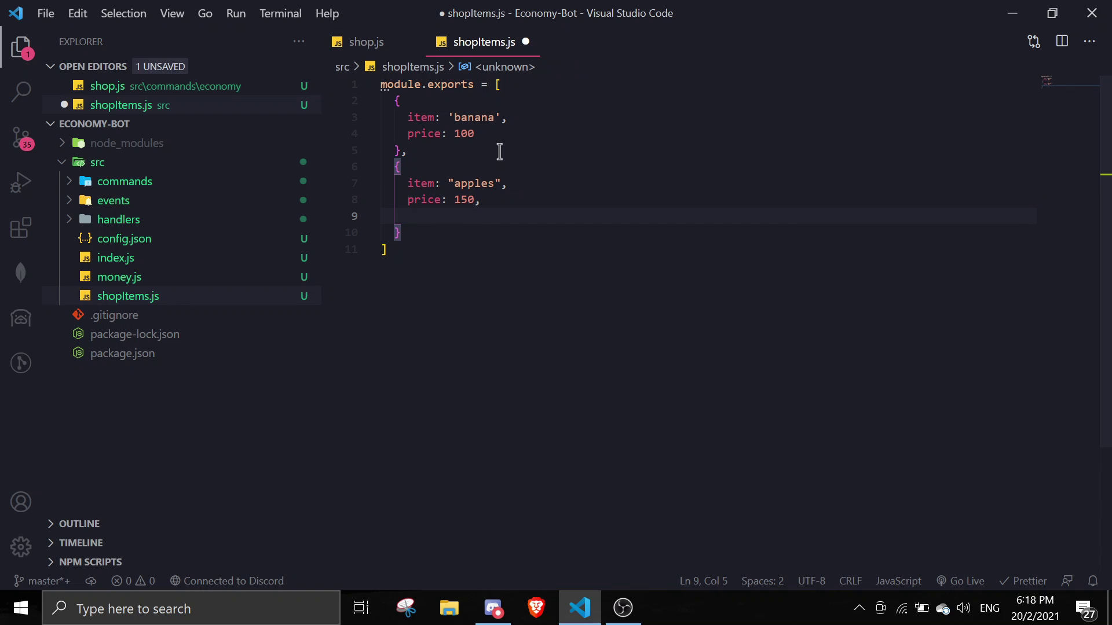
key("Up")
- Add a third item, sneakers, priced 200, and save with Prettier formatting
left_click(429, 216)
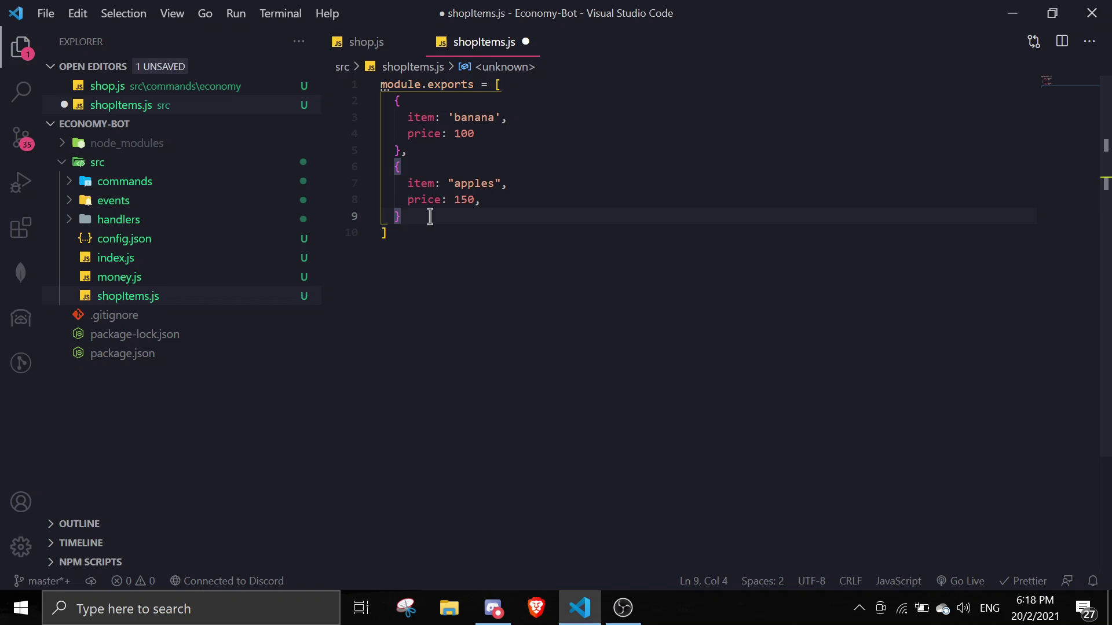
type(",")
key("Return")
type("P")
key("Return")
key("BackSpace")
key("BackSpace")
type("{")
key("Return")
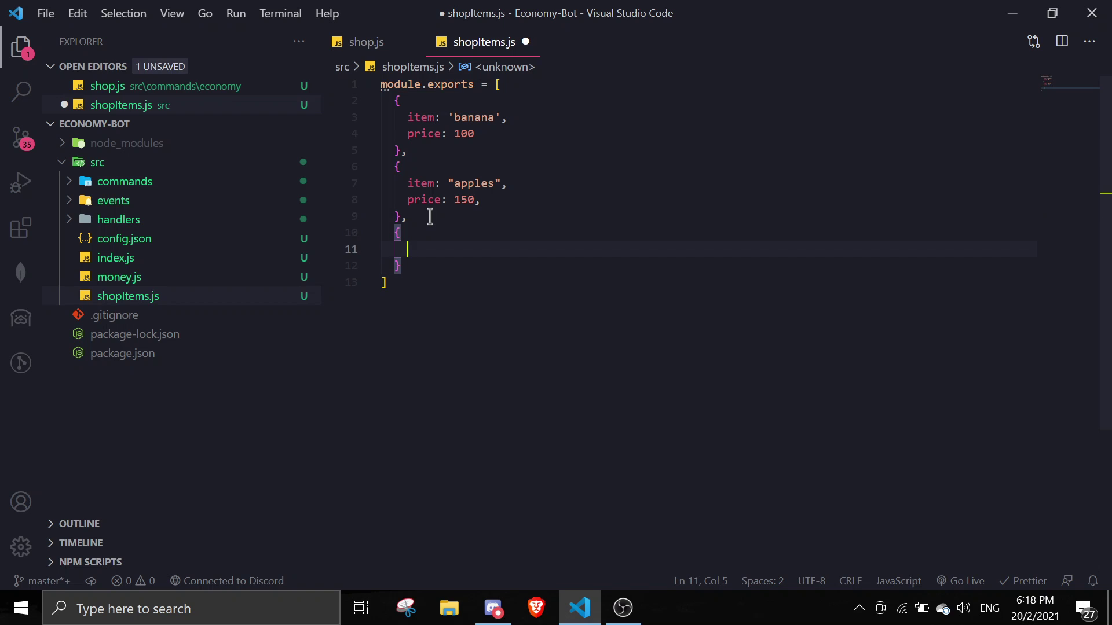
type("item: \"")
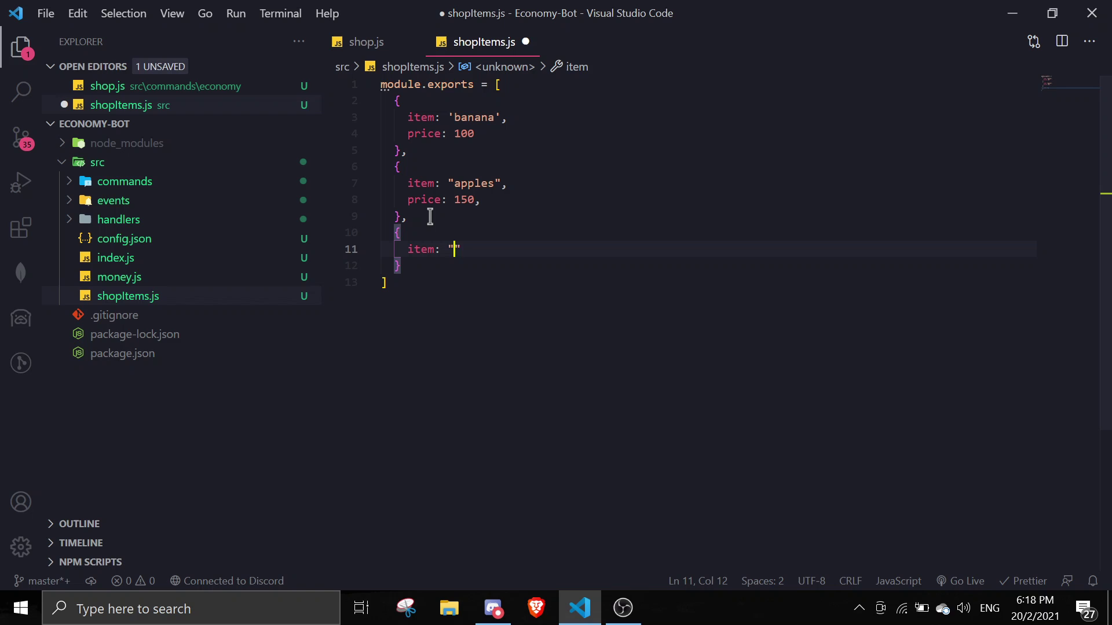
type("sneakers")
key("Return")
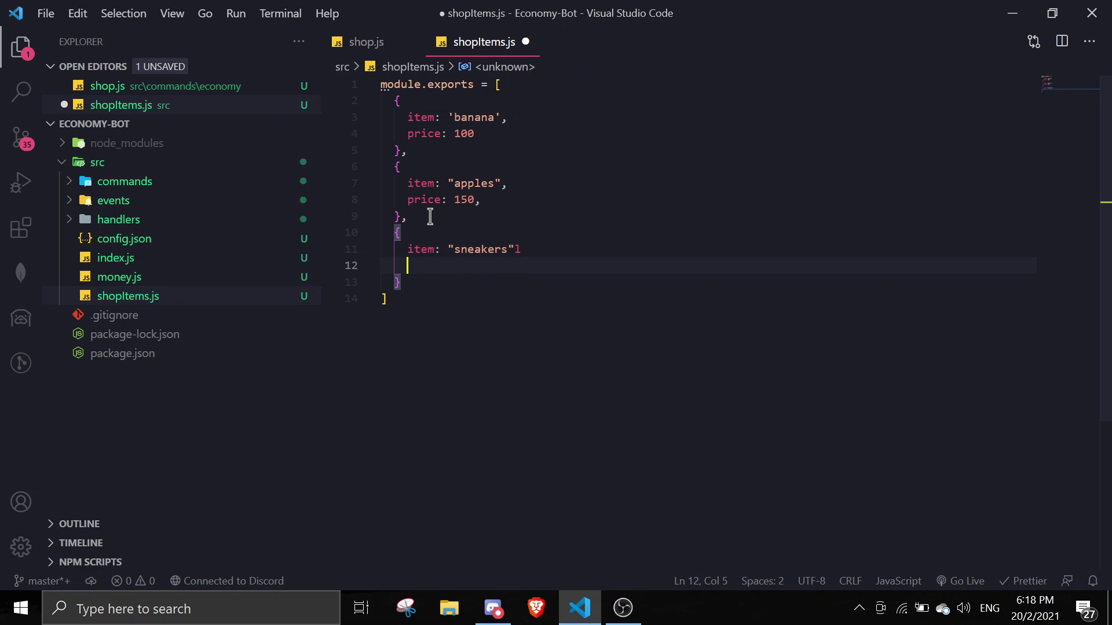
key("ctrl+z")
type(",")
key("Return")
type("price")
key("BackSpace")
key("BackSpace")
key("BackSpace")
type("ice")
type("iceL ")
type("2000")
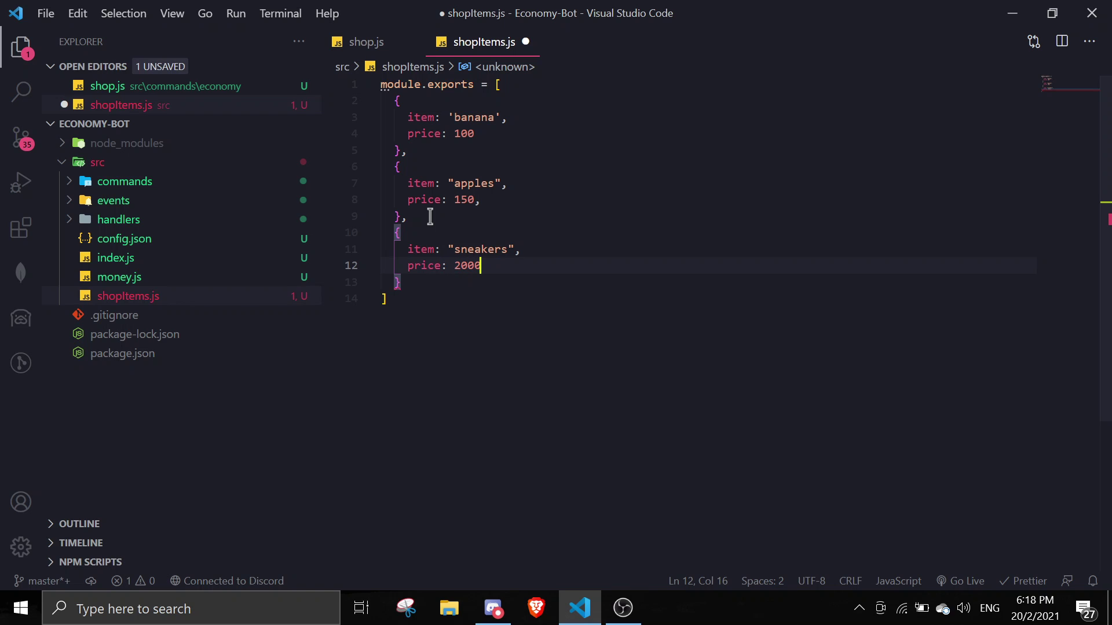
key("BackSpace")
key("ctrl+s")
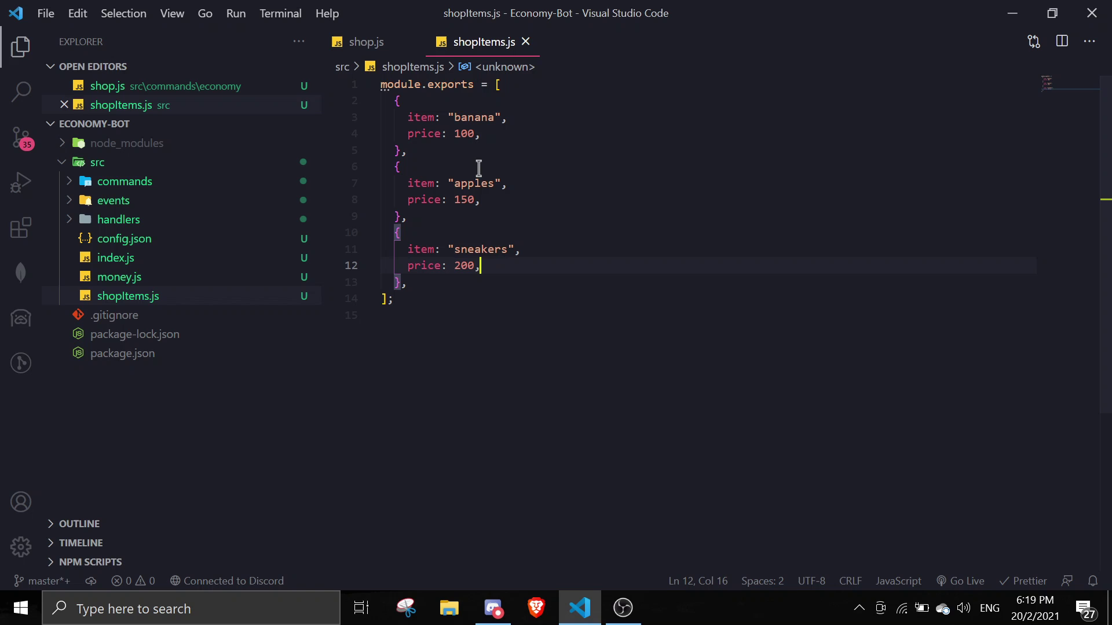
- In shop.js, fill in the command name and open the run function body
mouse_move(398, 139)
left_click(366, 41)
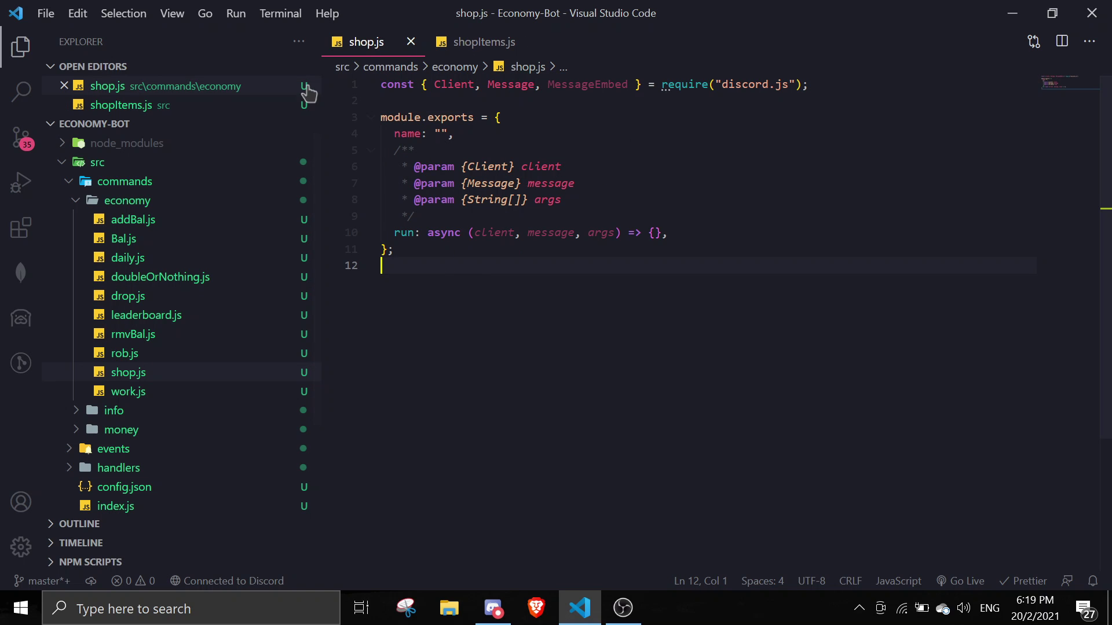
left_click(130, 182)
left_click(441, 134)
type("shop")
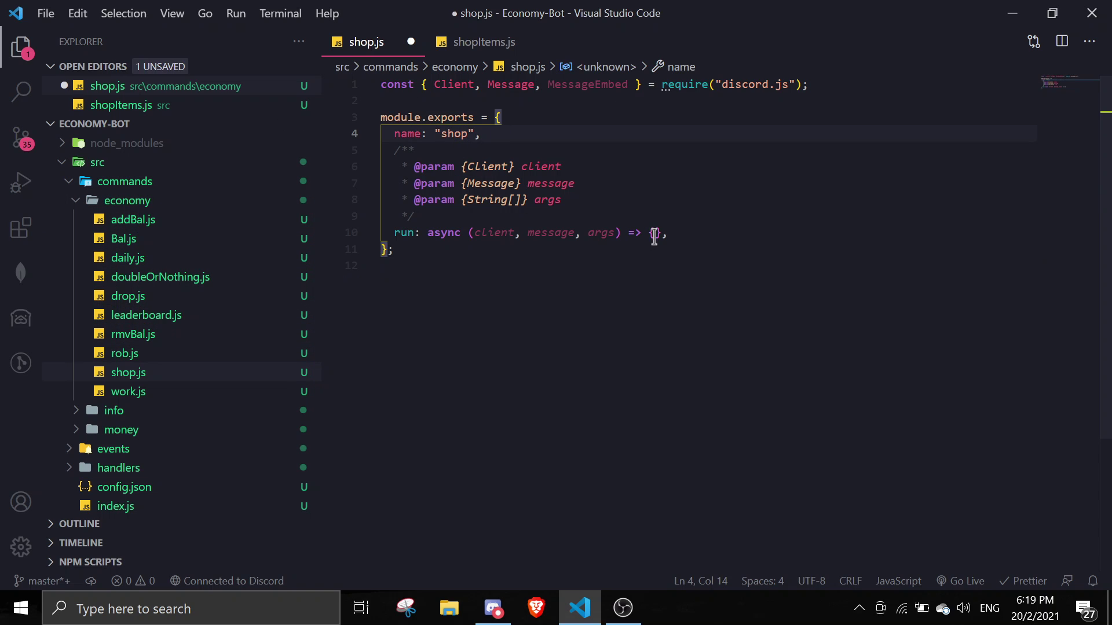
left_click(654, 233)
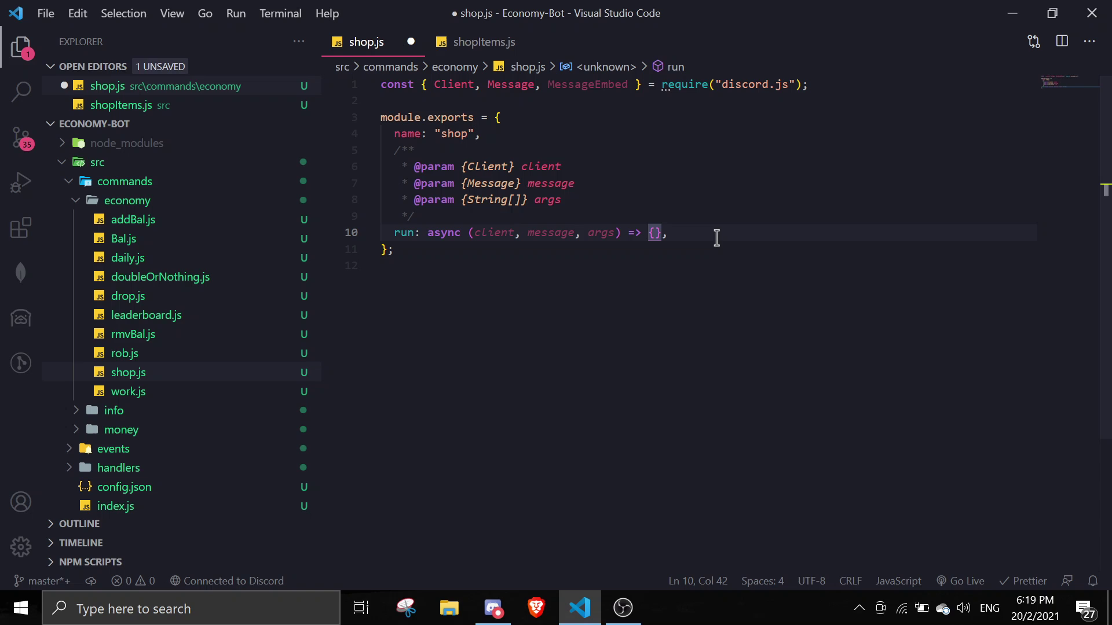
key("Return")
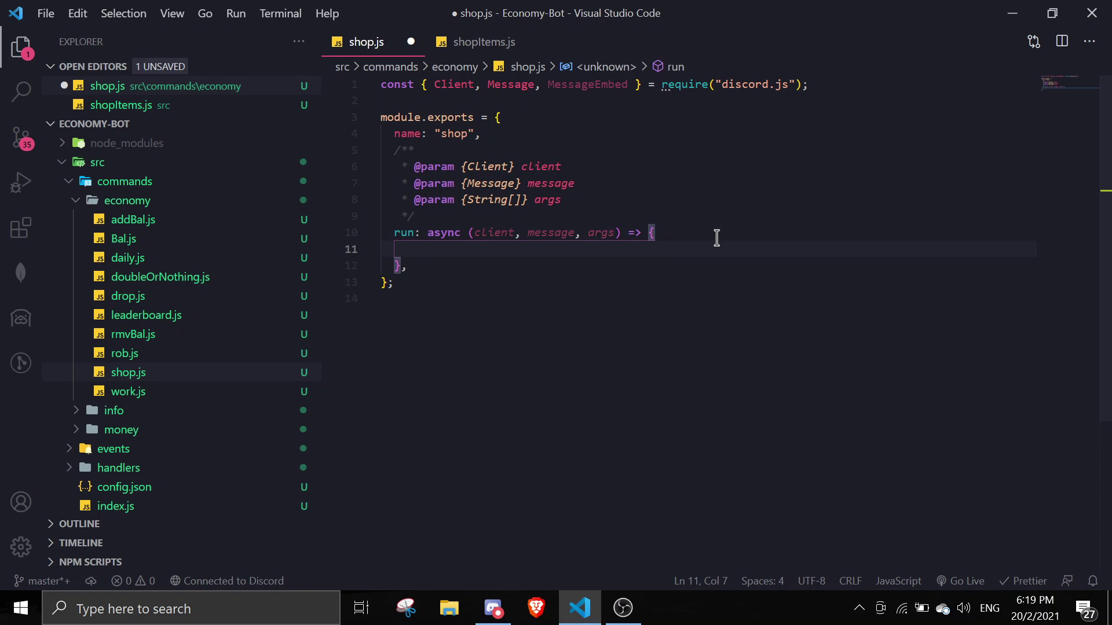
- Import the items from the shopItems file, reformat and save shop.js
left_click(615, 102)
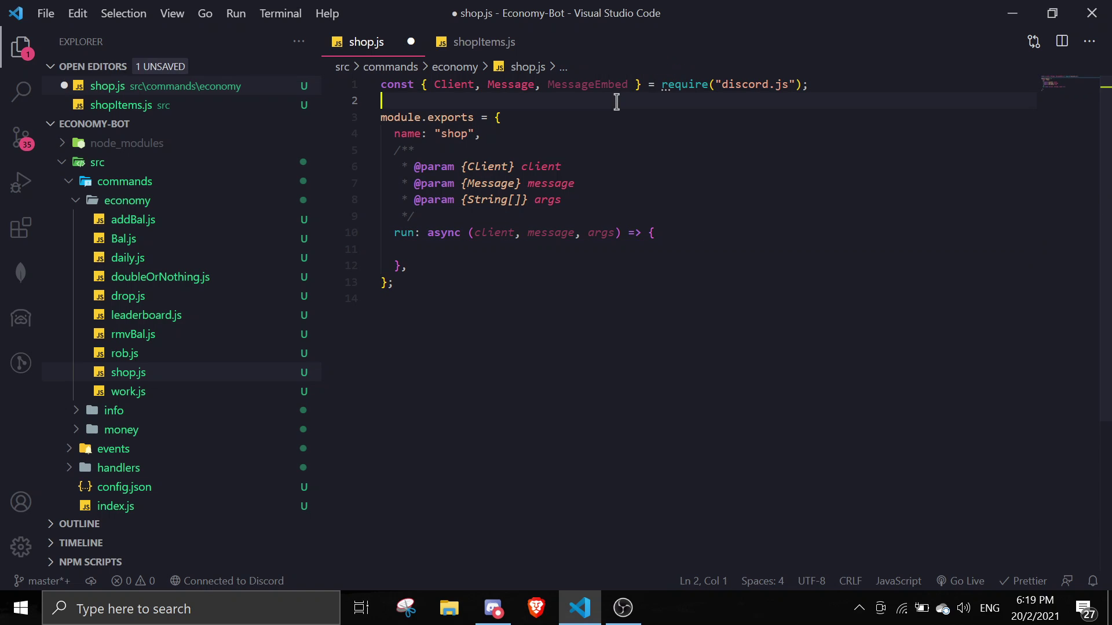
type("const items = req")
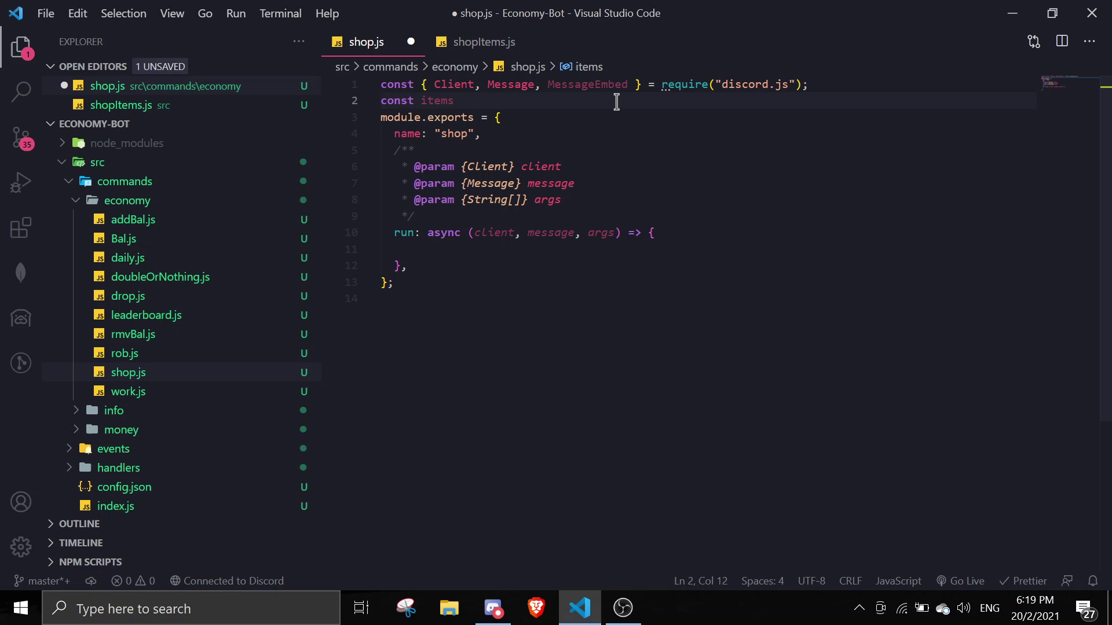
type("u")
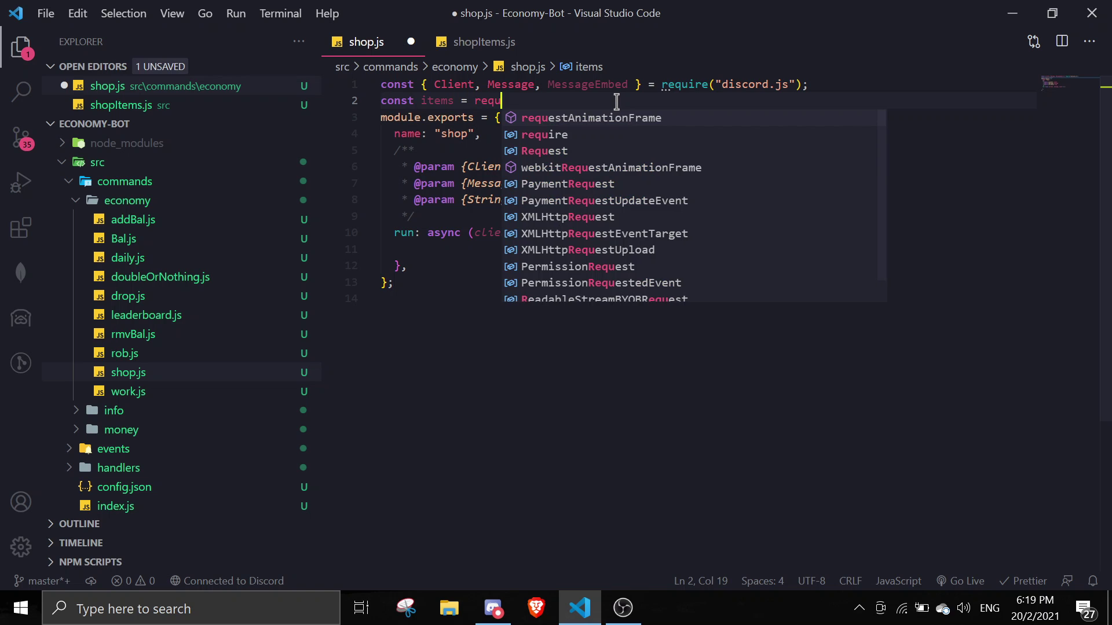
type("ir")
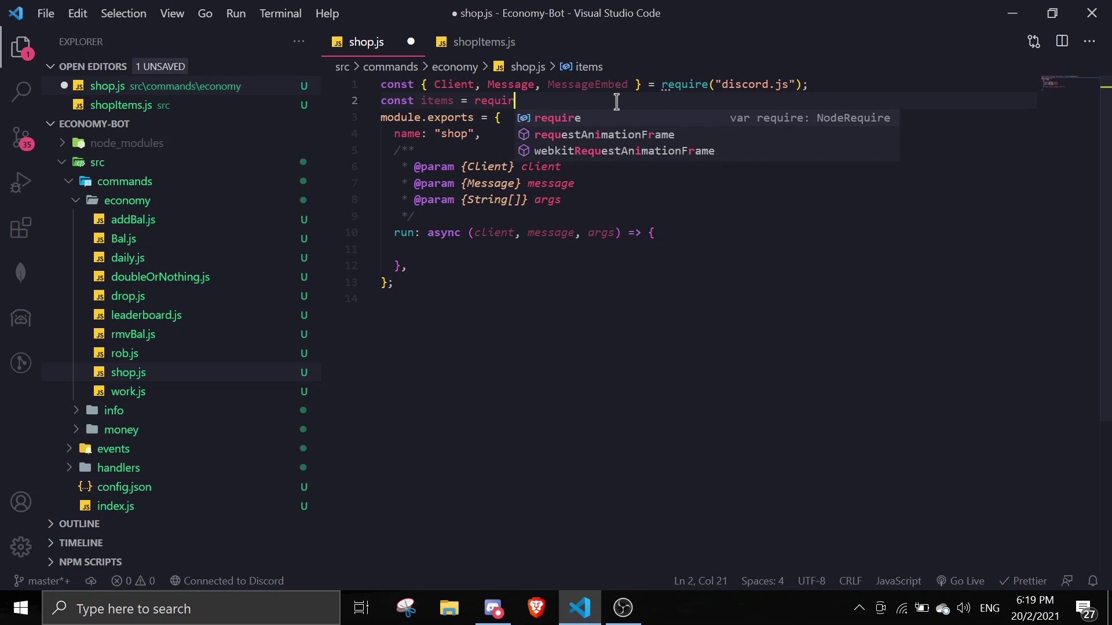
type("e(")
scroll(66, 366, "down", 3)
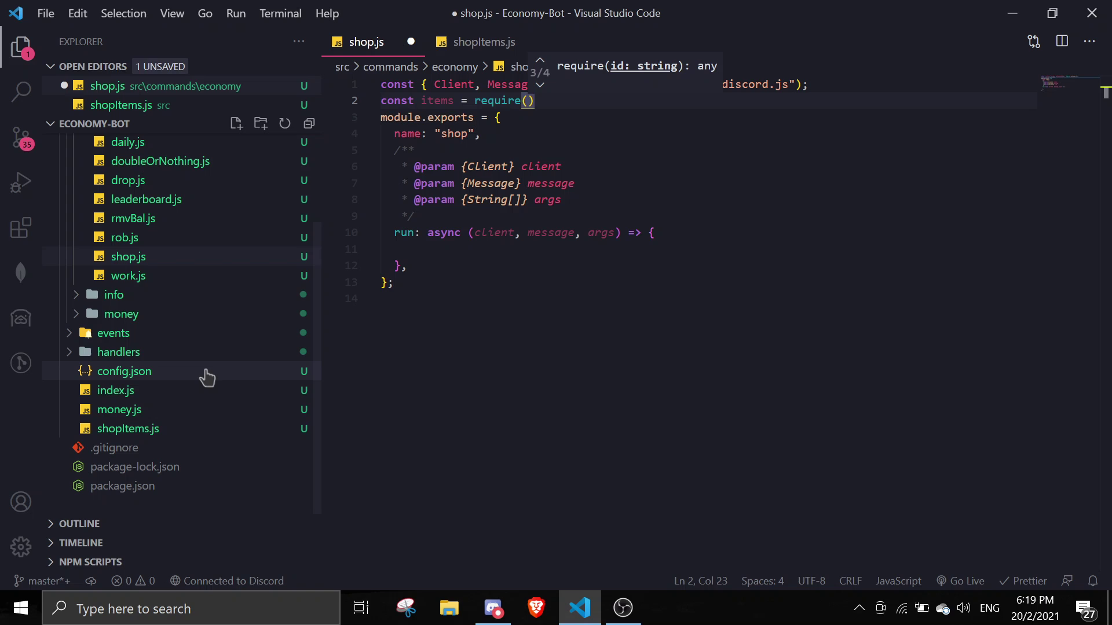
type(";")
key("BackSpace")
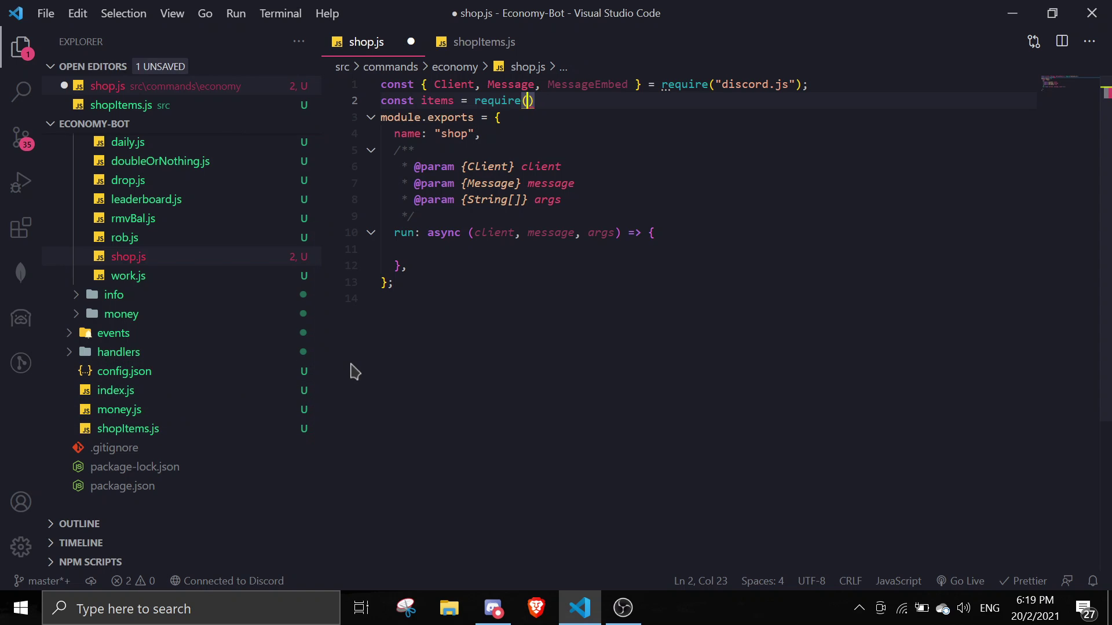
type("'../")
type("../")
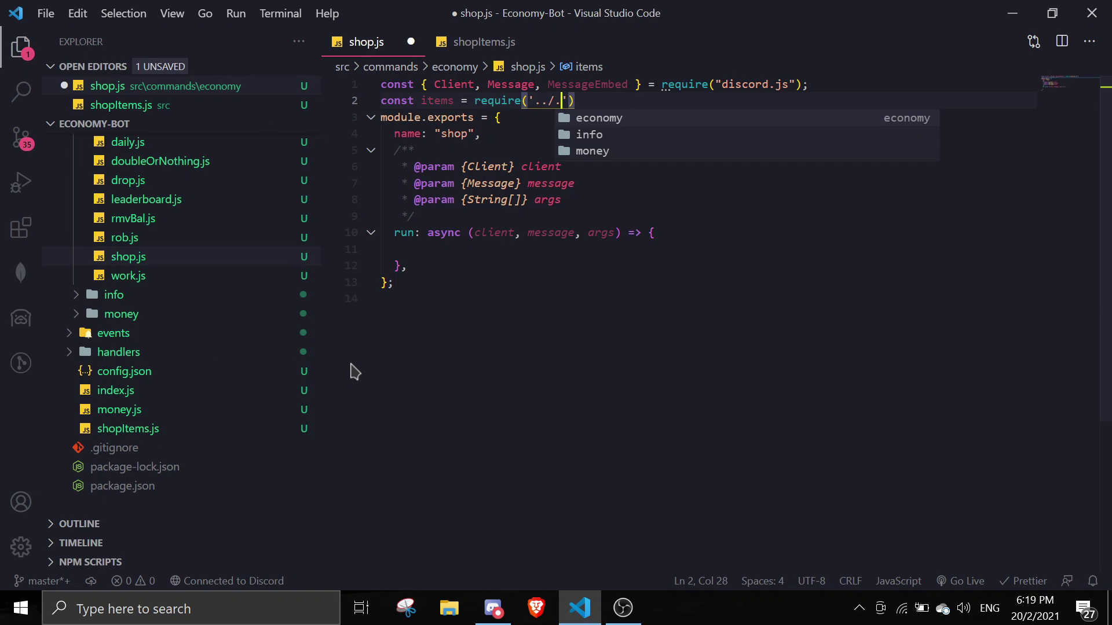
key("Down")
key("Down")
key("Down")
type("sh")
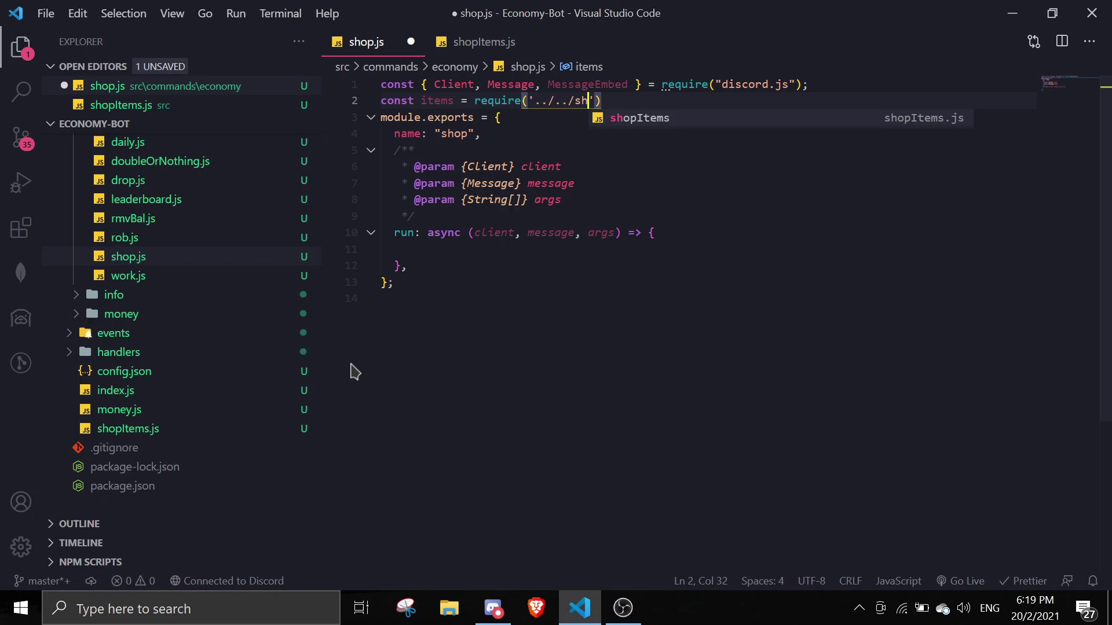
key("Tab")
type("');")
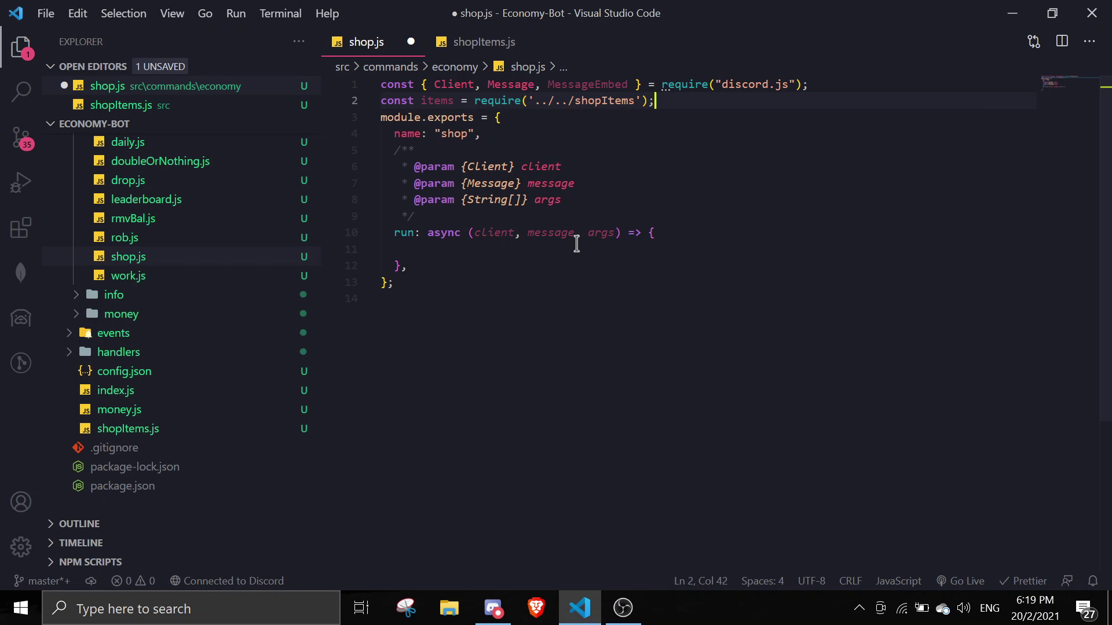
left_click(573, 250)
key("shift+alt+f")
key("ctrl+s")
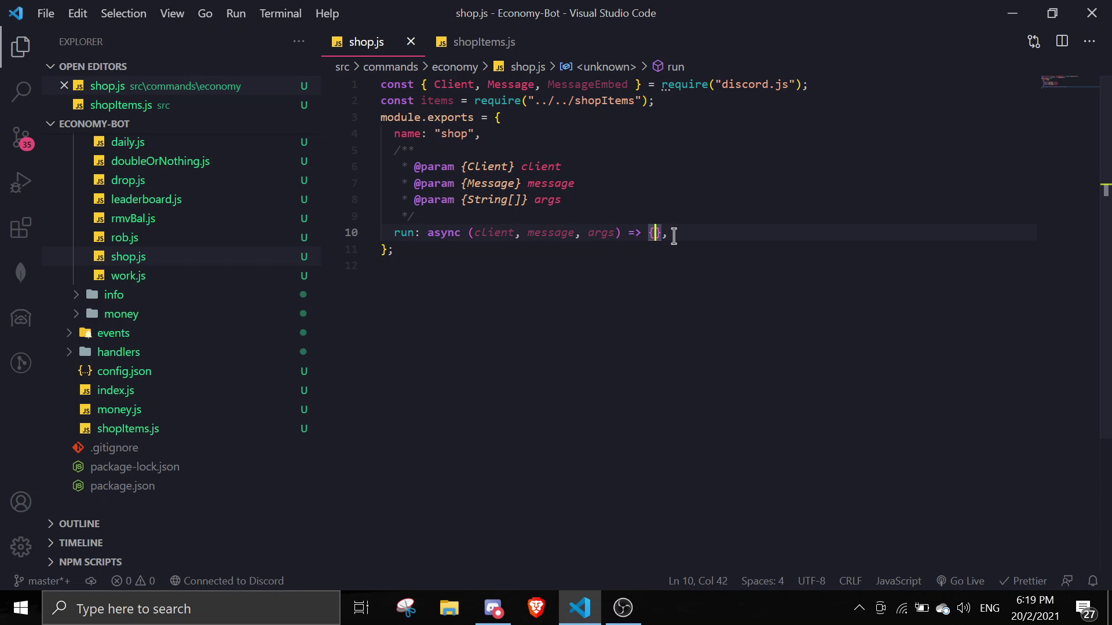
key("Return")
type("items")
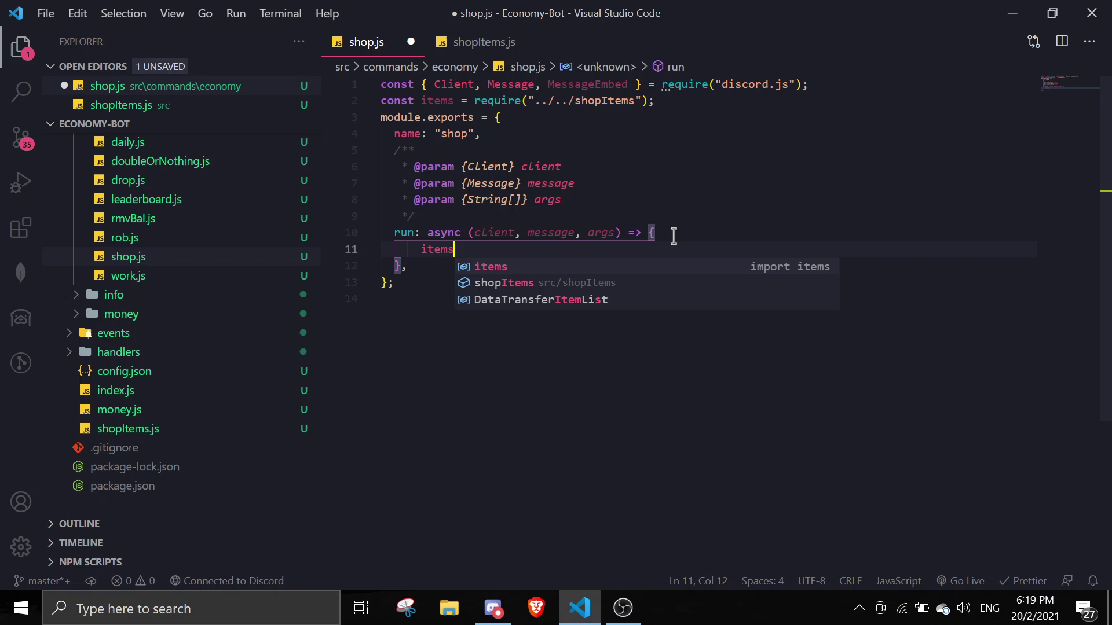
type(".")
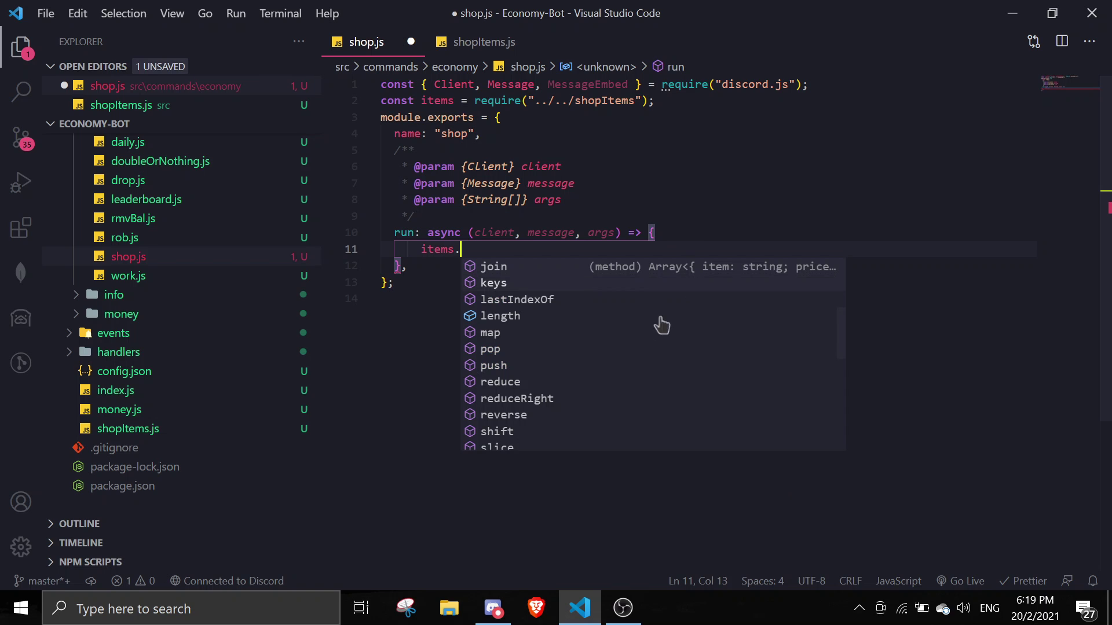
scroll(663, 348, "down", 3)
scroll(663, 354, "up", 5)
scroll(663, 354, "down", 3)
scroll(662, 354, "up", 3)
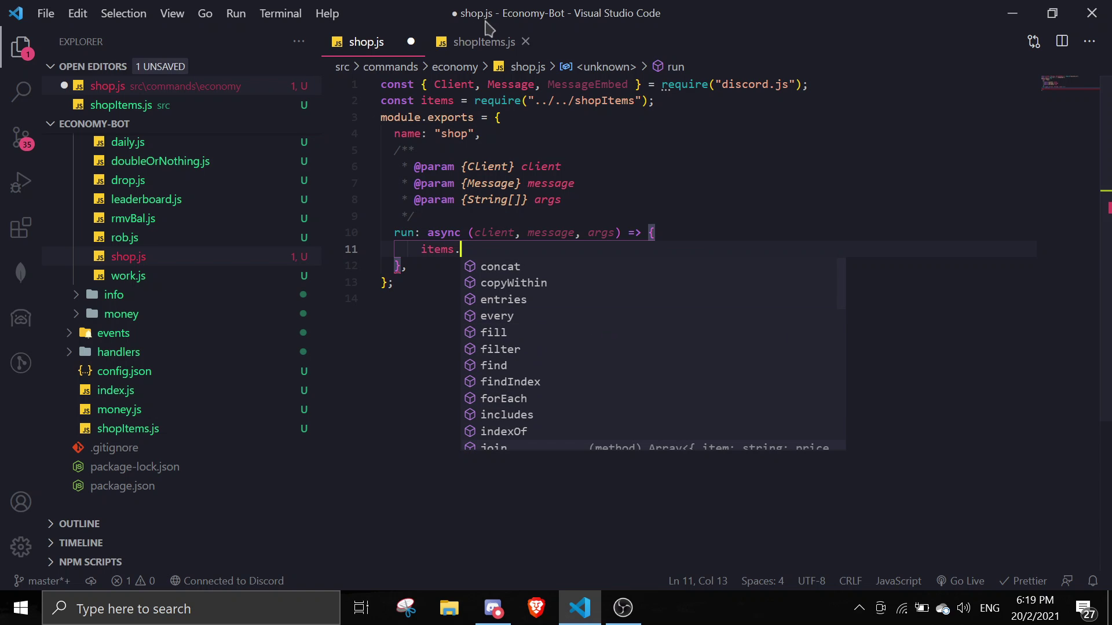
- Add if (items.length === 0) return message.reply('there is no items for sale!')
left_click(484, 41)
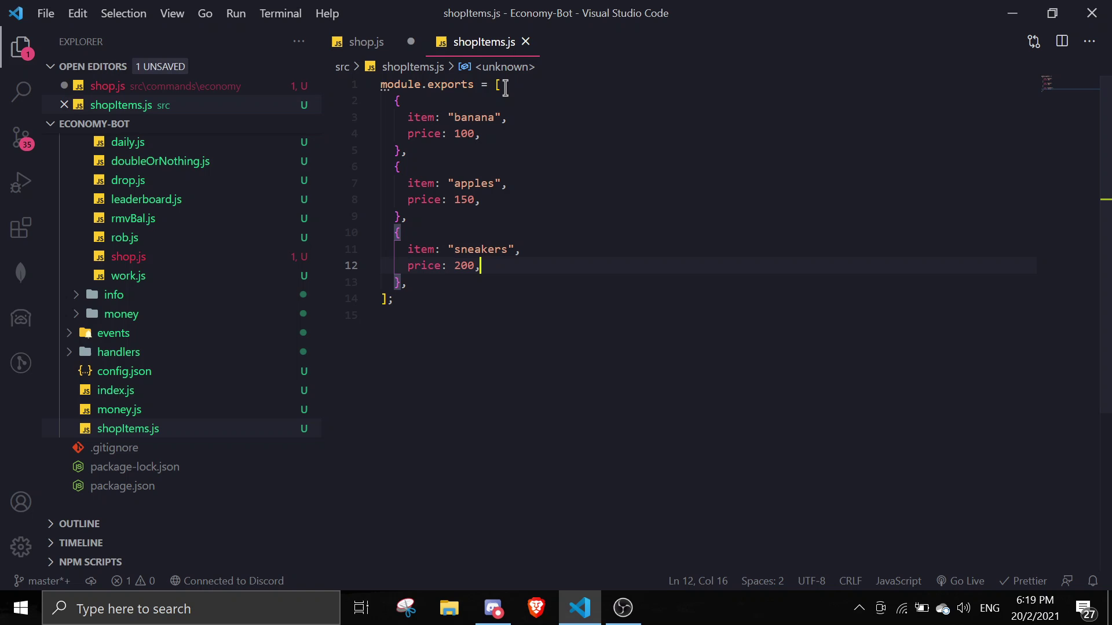
left_click(366, 43)
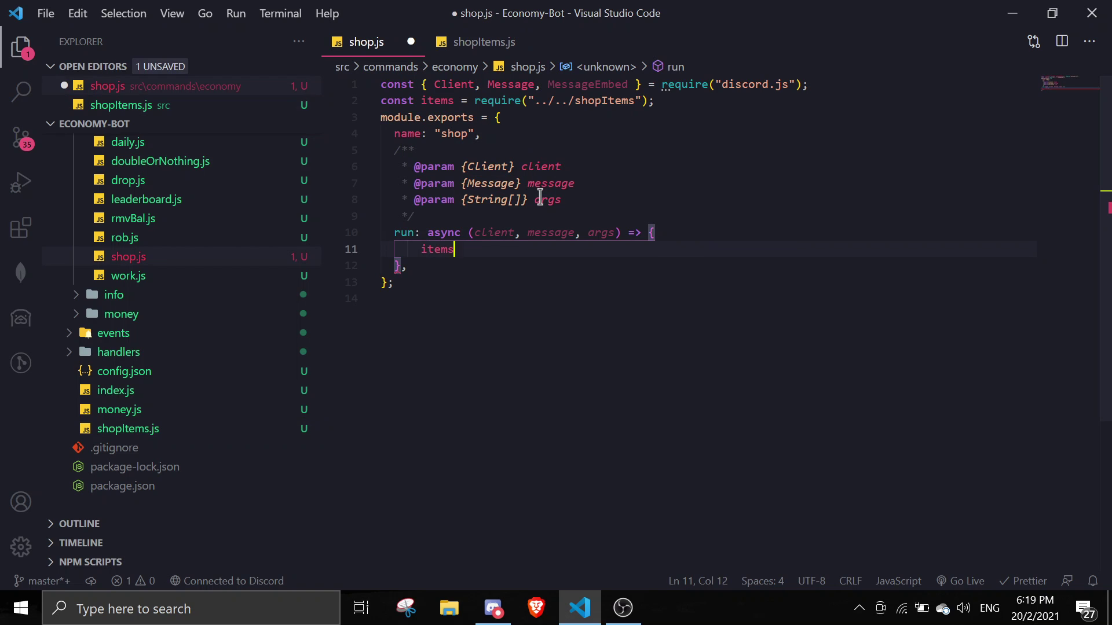
key("BackSpace")
key("BackSpace")
key("BackSpace")
key("BackSpace")
key("BackSpace")
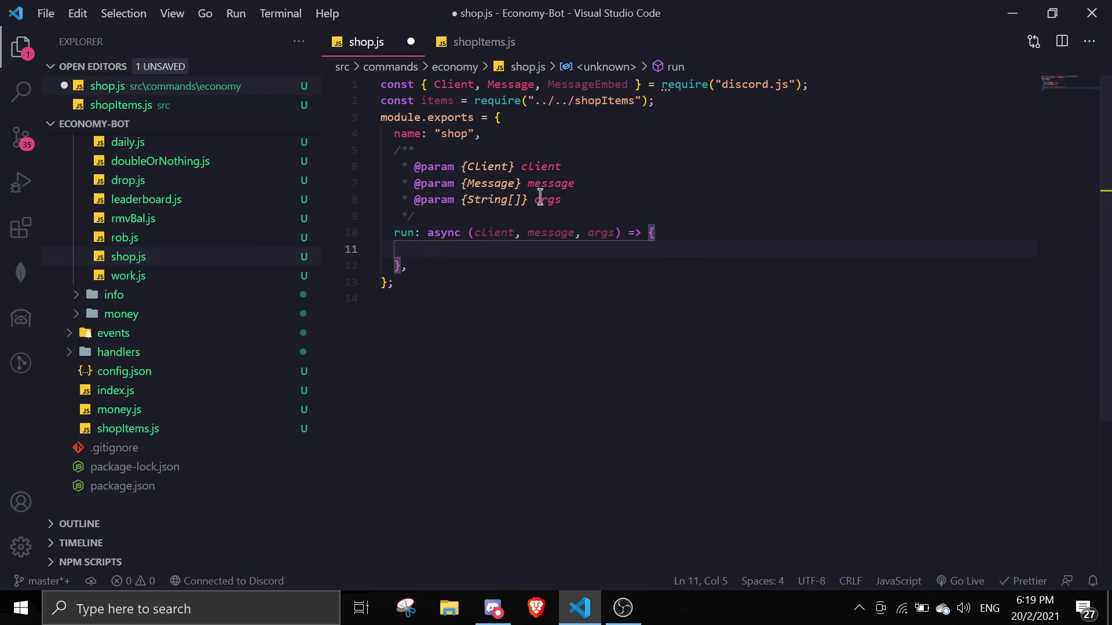
type("if(!")
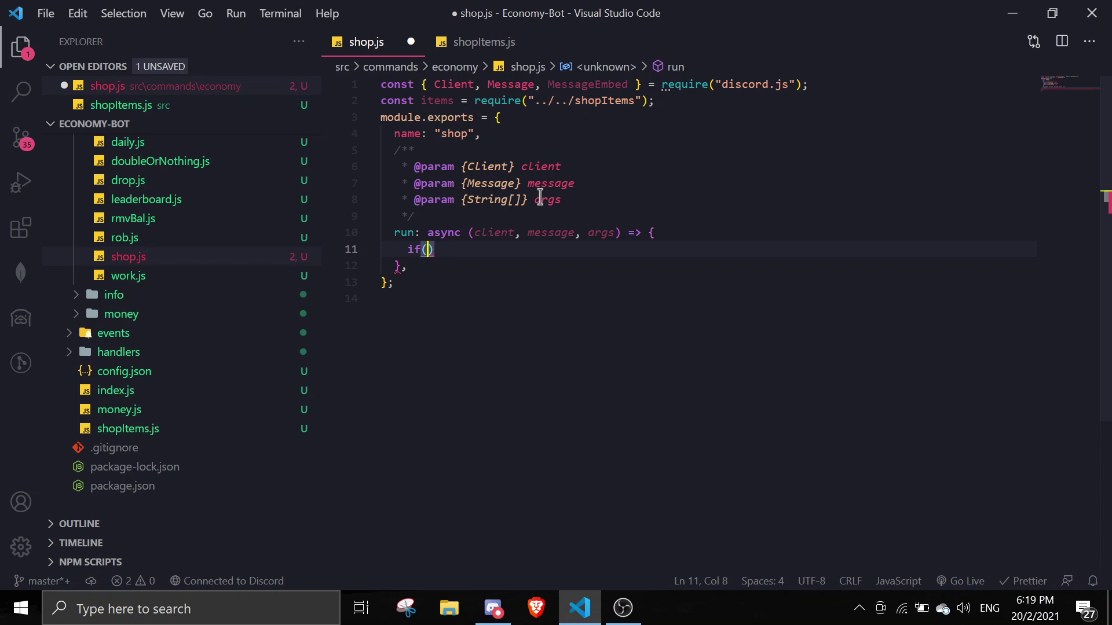
key("BackSpace")
type("items.len")
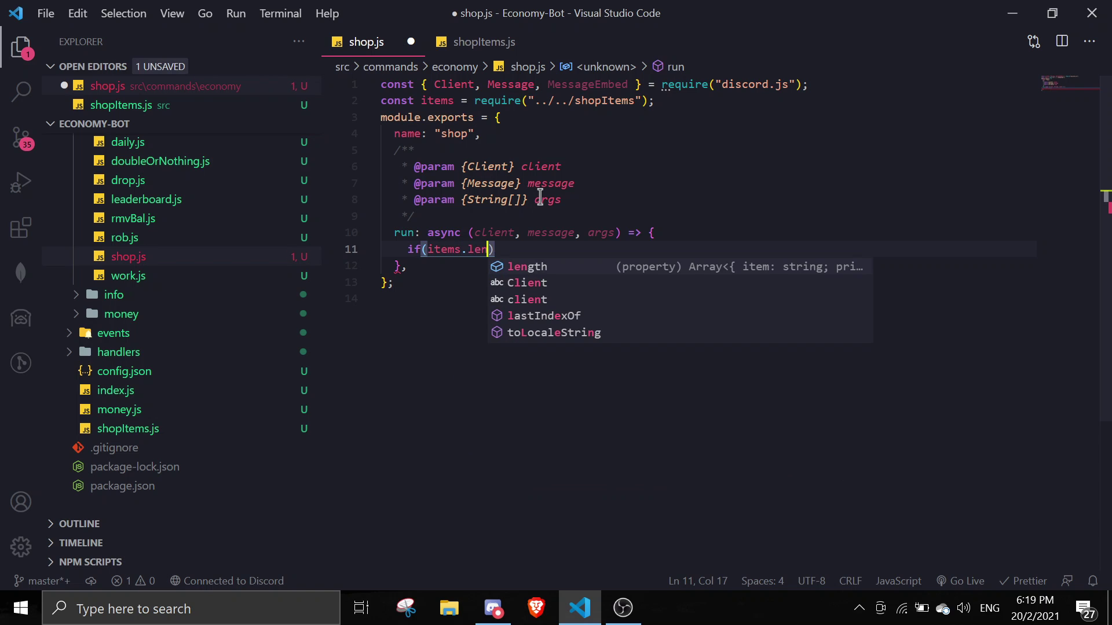
key("Tab")
type("=")
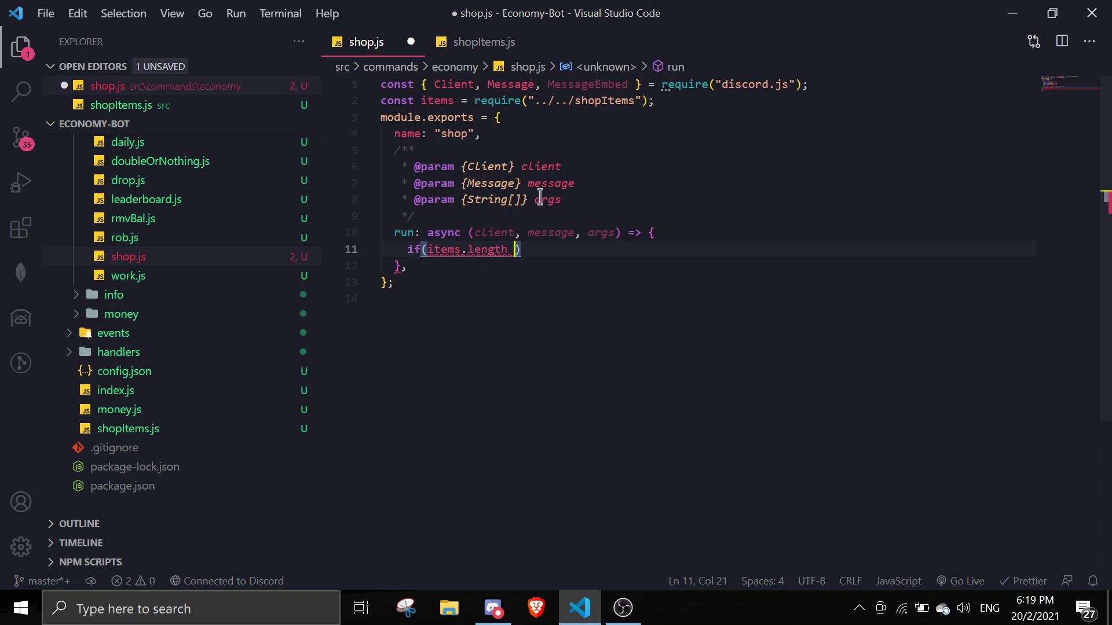
type("== 0")
key("End")
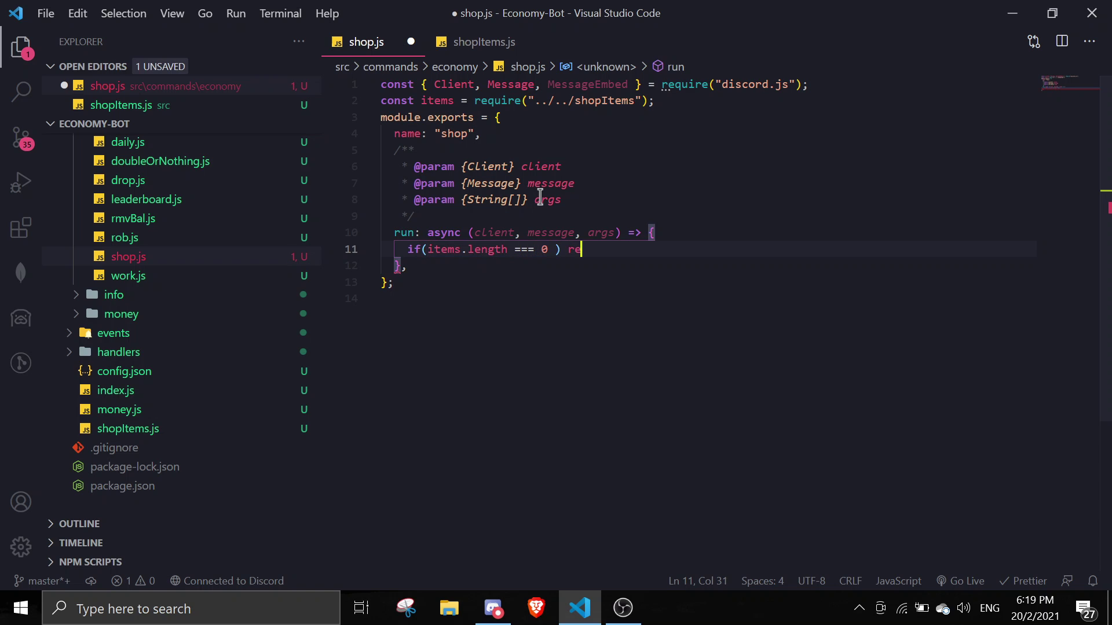
type("return message.reply(")
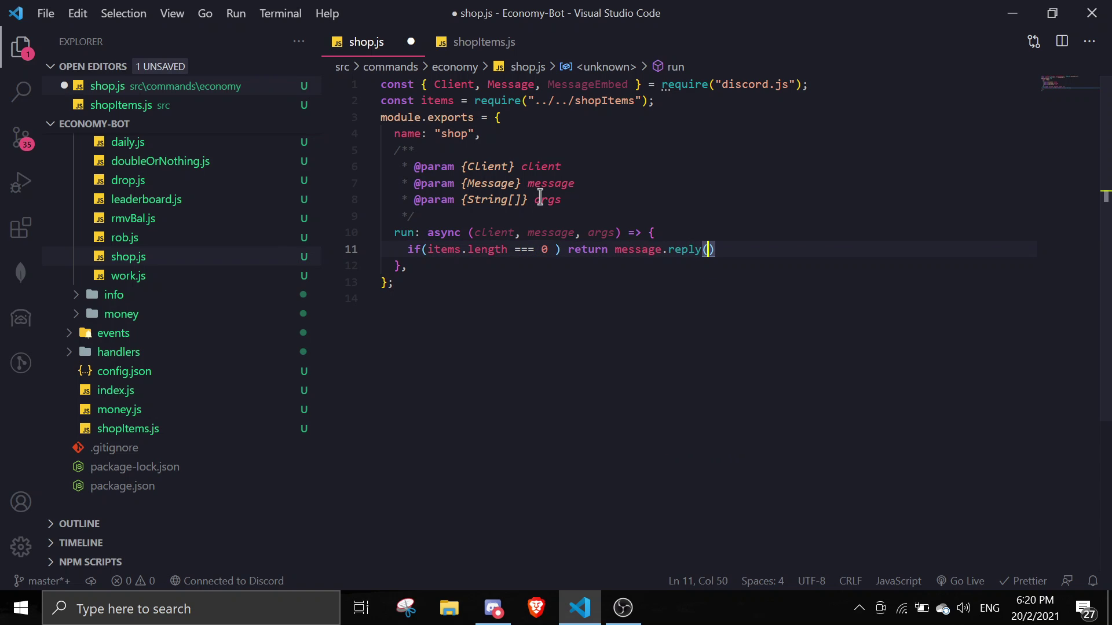
type("'there is no ")
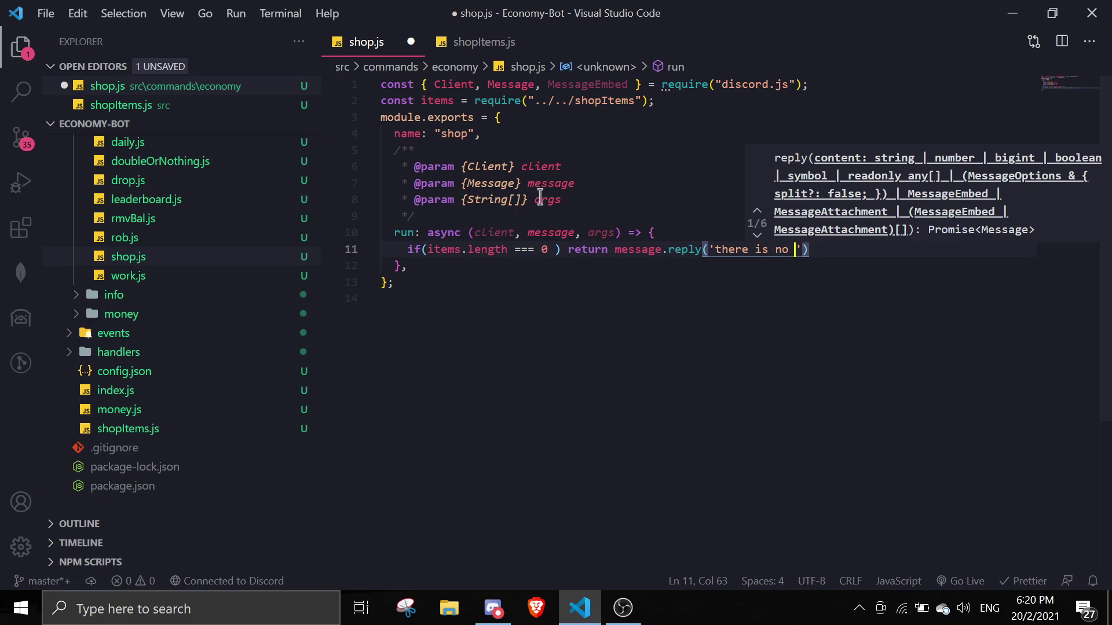
type("items for sale!")
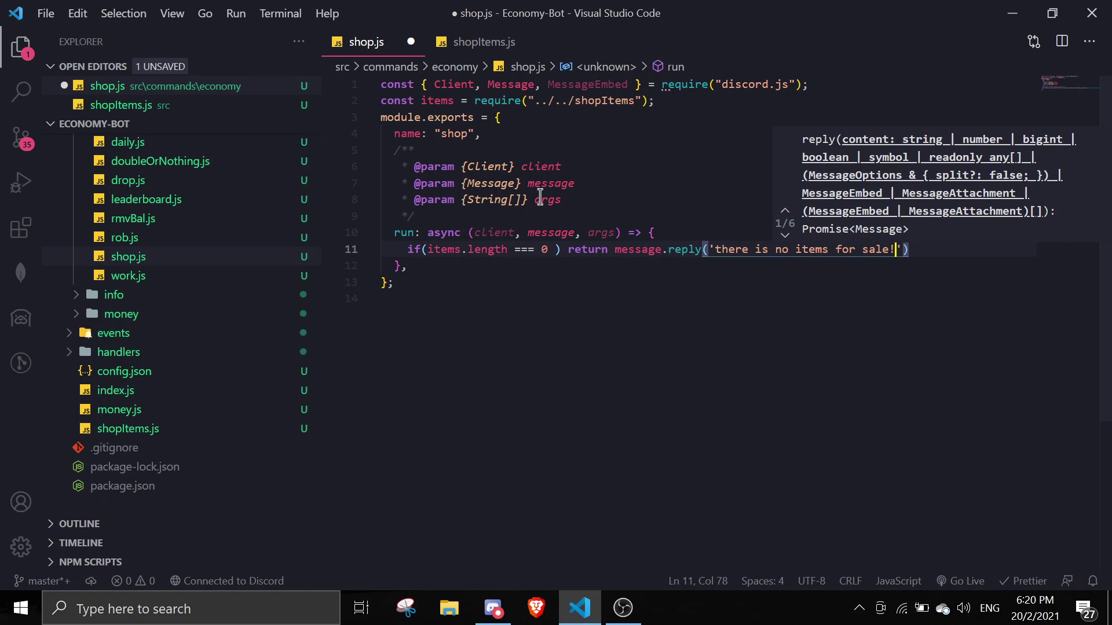
key("End")
type(";")
key("Return")
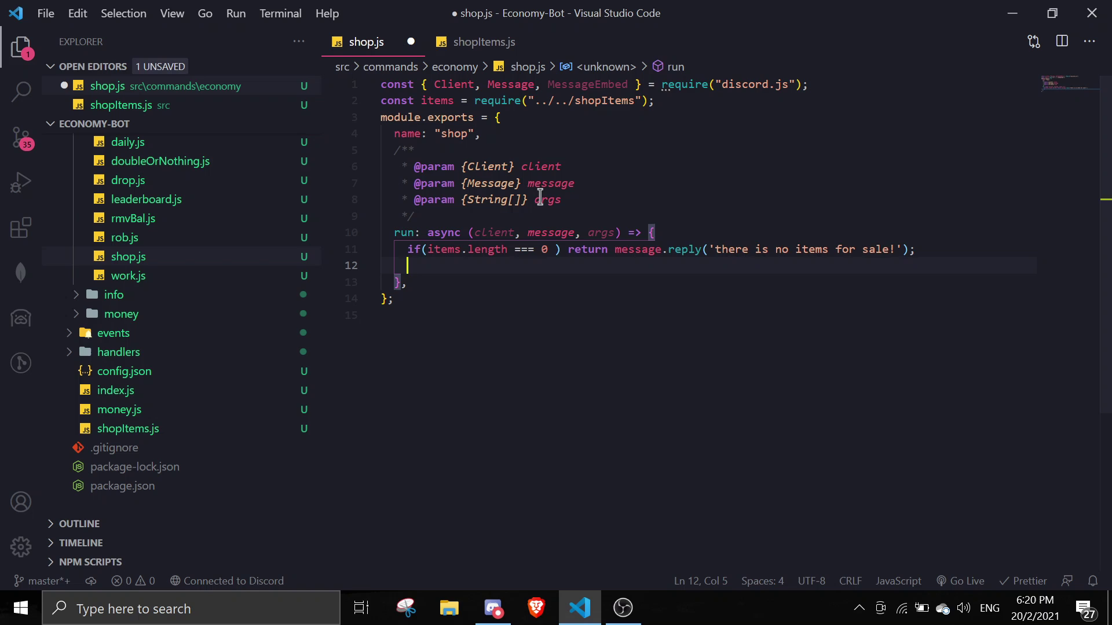
- Write shopList with items.map returning `**${index+1})** ${value.item} -> ${value.price}coins!`, then save
key("Return")
type("const s")
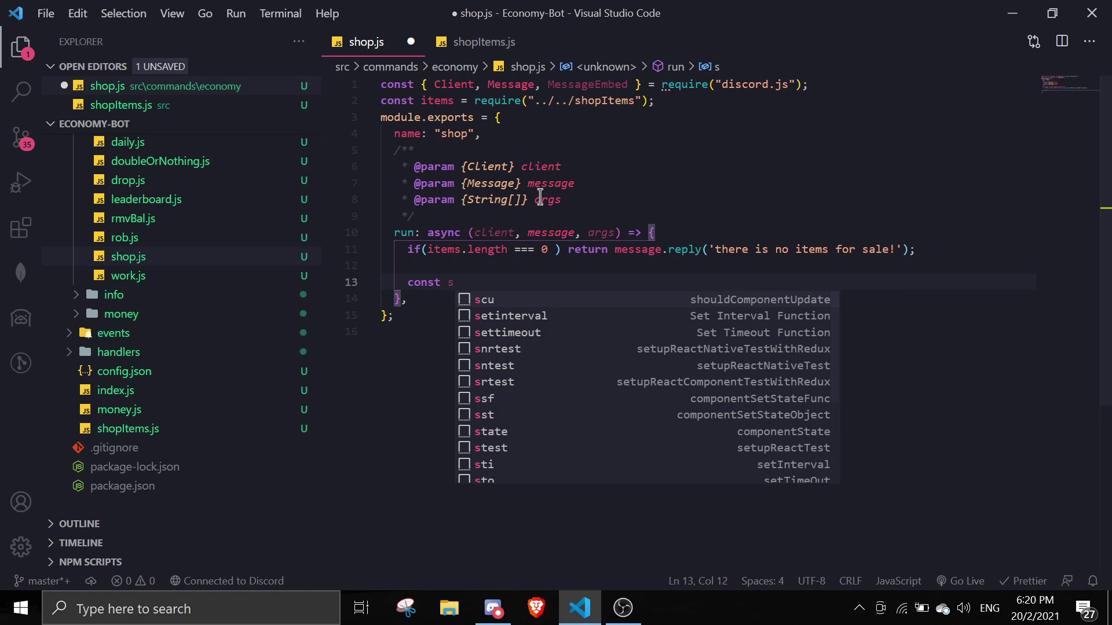
type("wope")
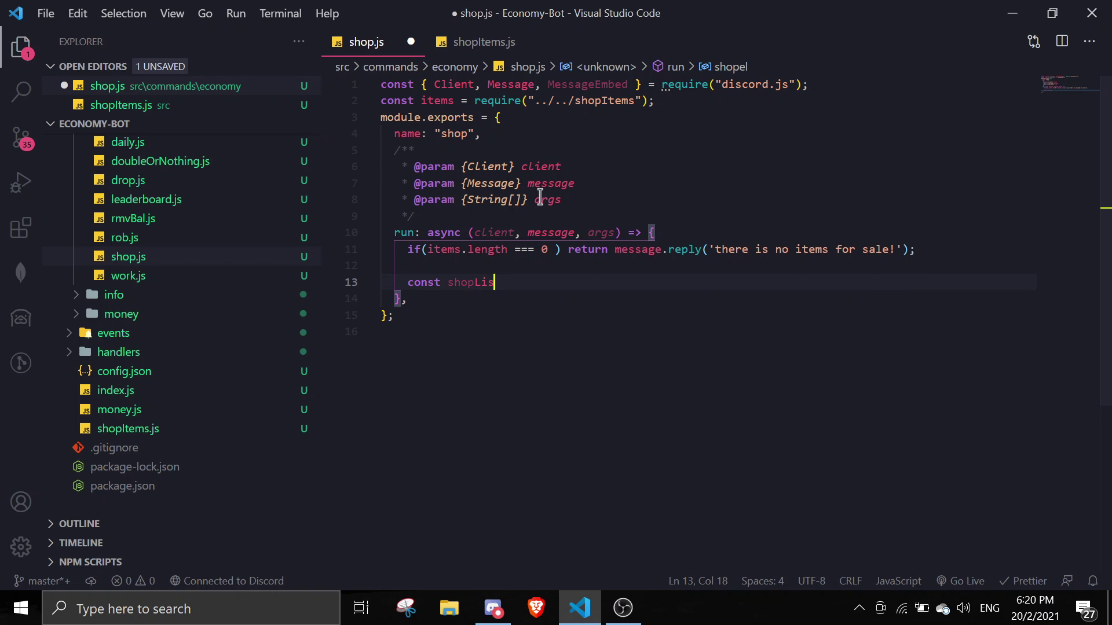
type("= ")
type("items")
key("Escape")
key("Return")
type(".map(")
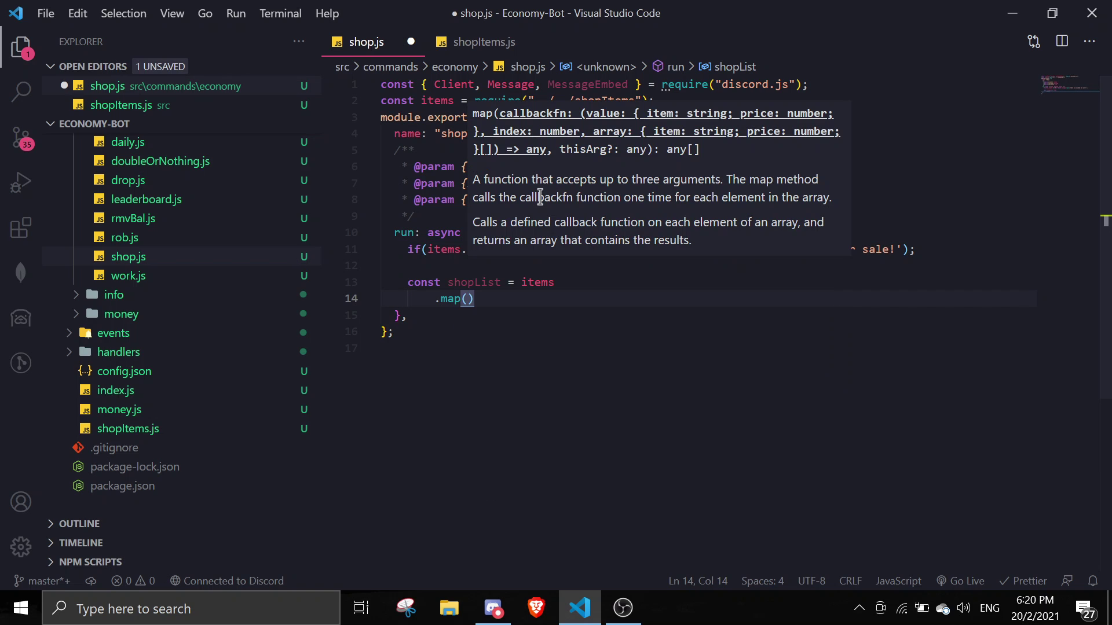
type("(bv")
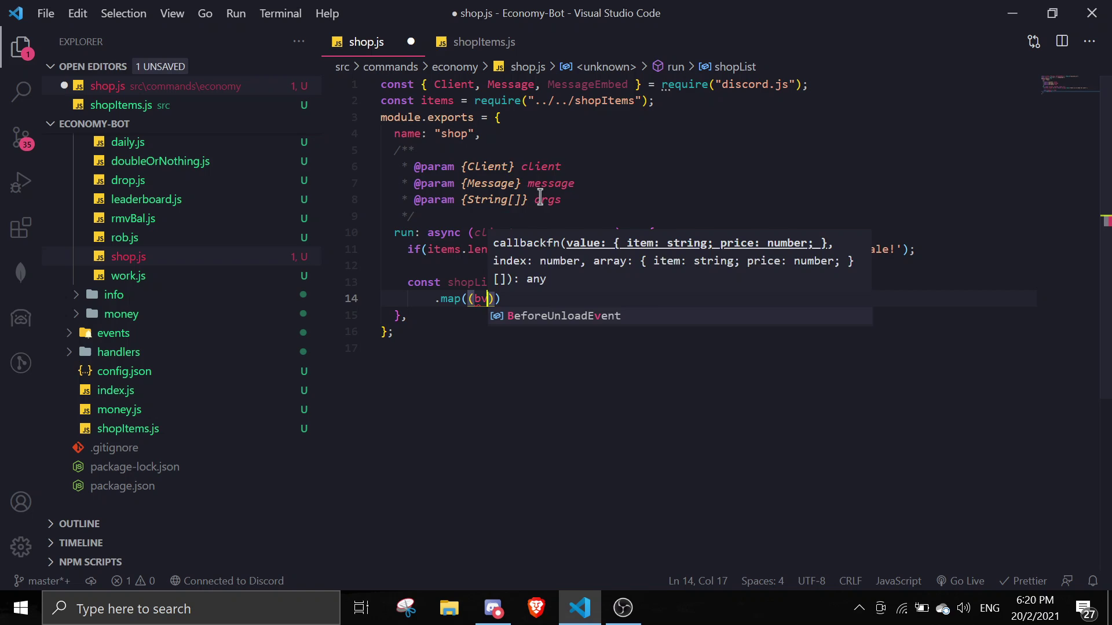
key("Escape")
type("alue, ")
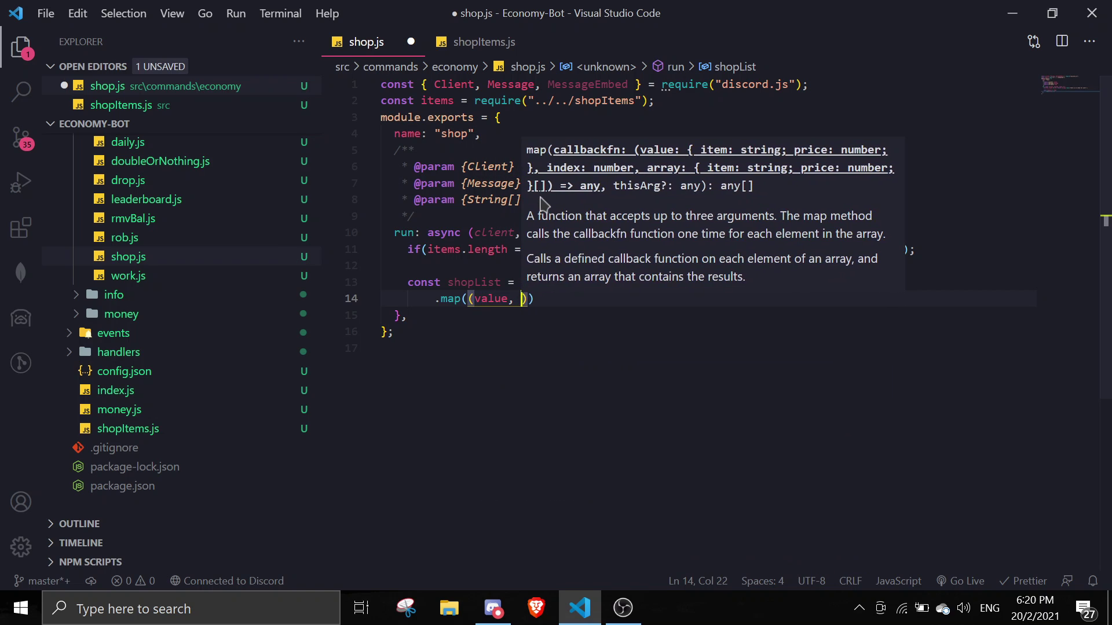
type("index) => {")
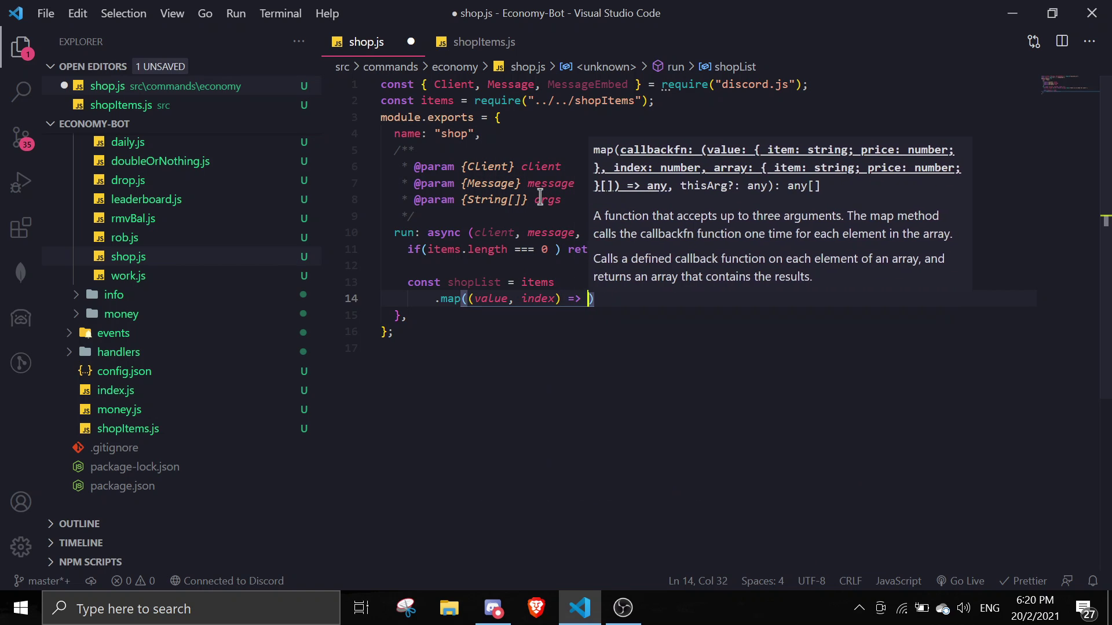
key("Return")
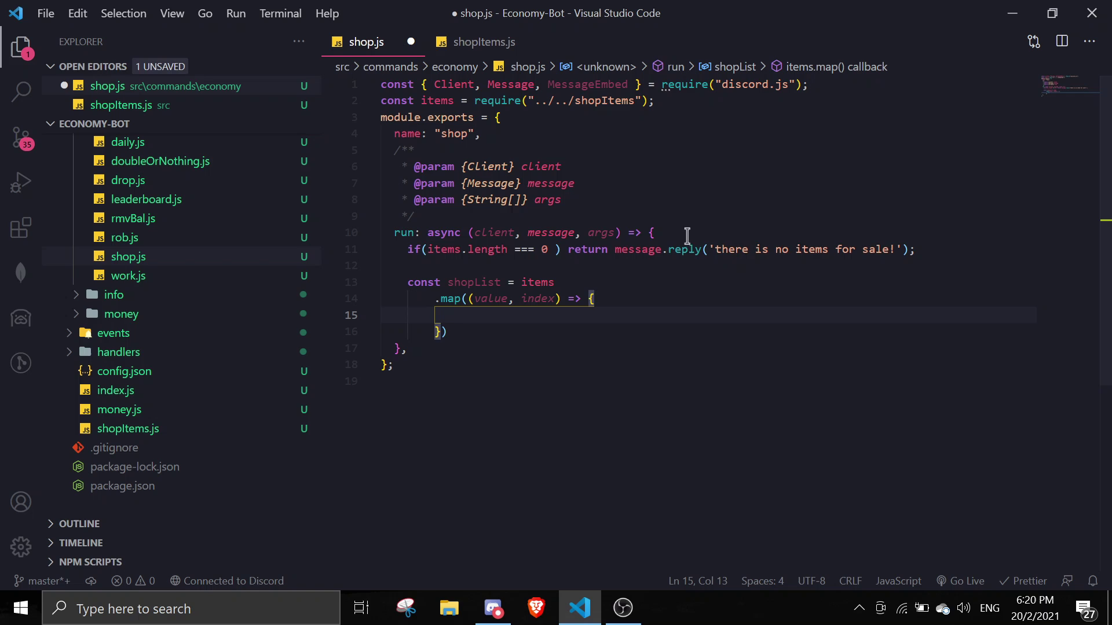
type("retu")
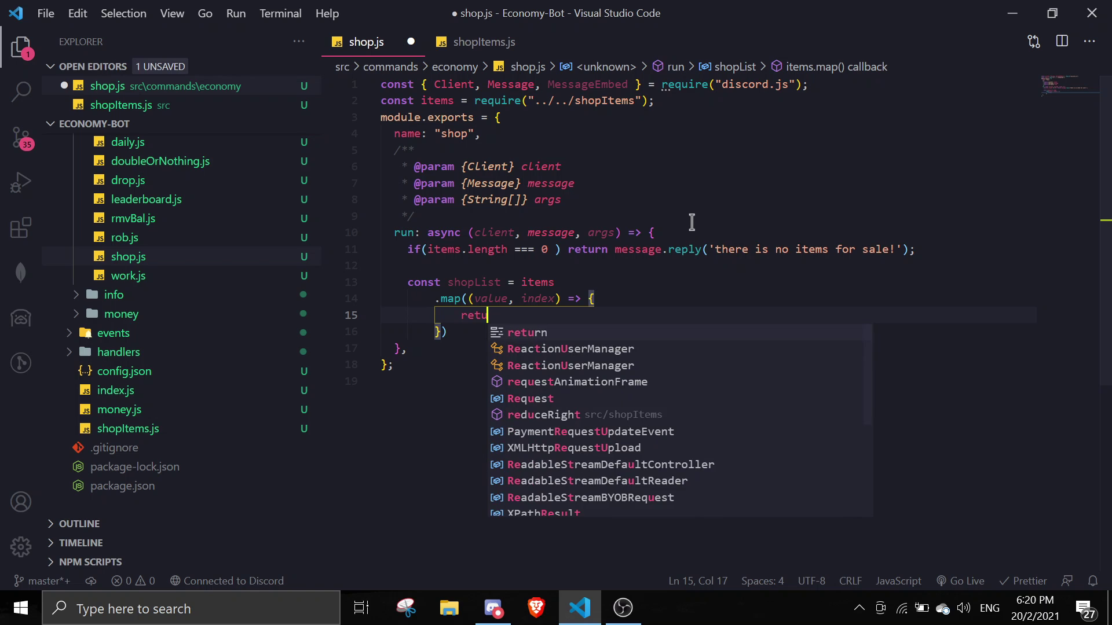
type("rn `***")
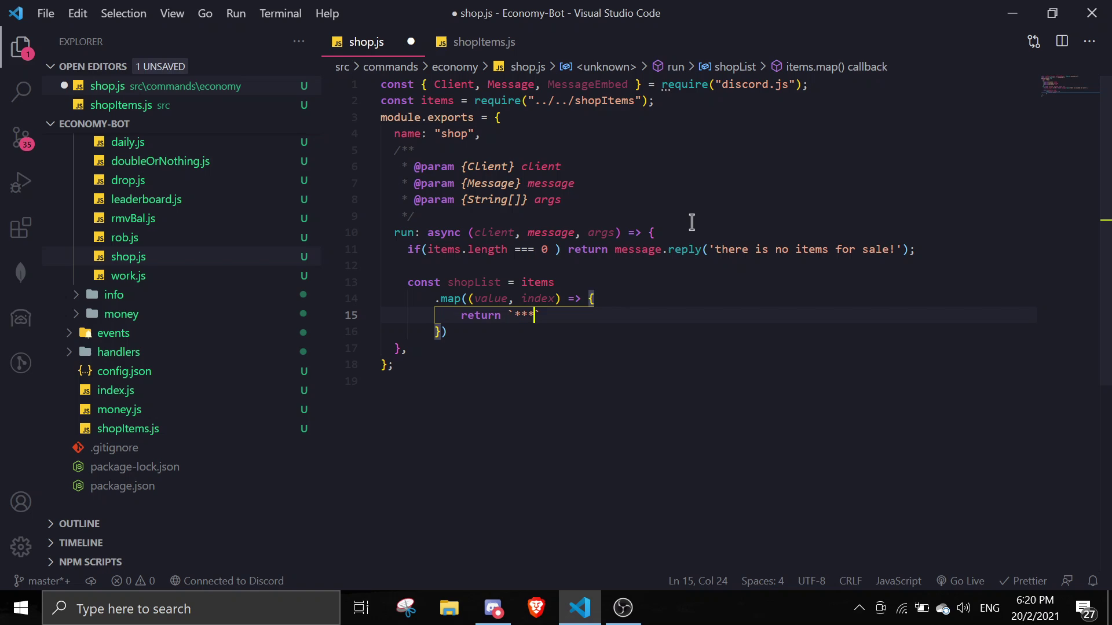
type("${")
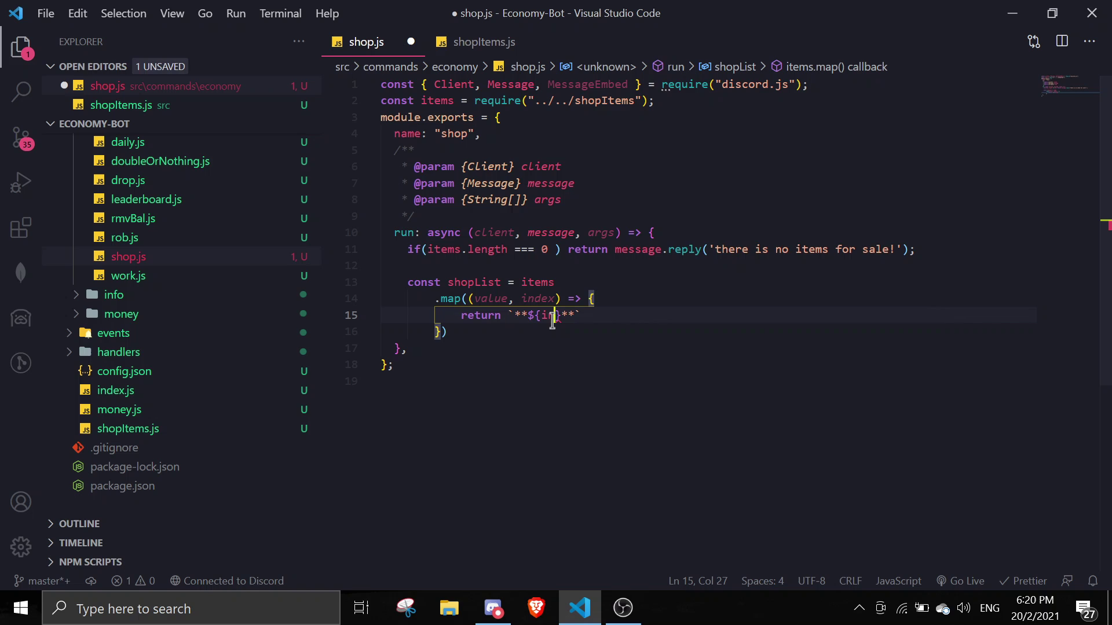
type("index+1")
key("Right")
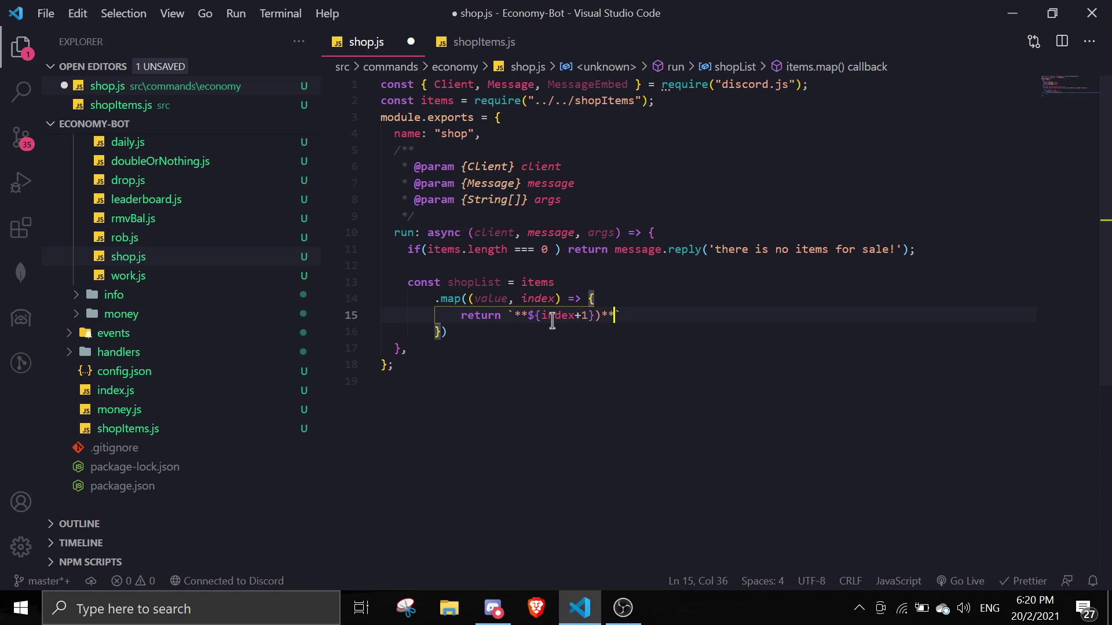
type("${value.")
type("item")
type("n")
key("BackSpace")
key("BackSpace")
type("}")
type("value.co")
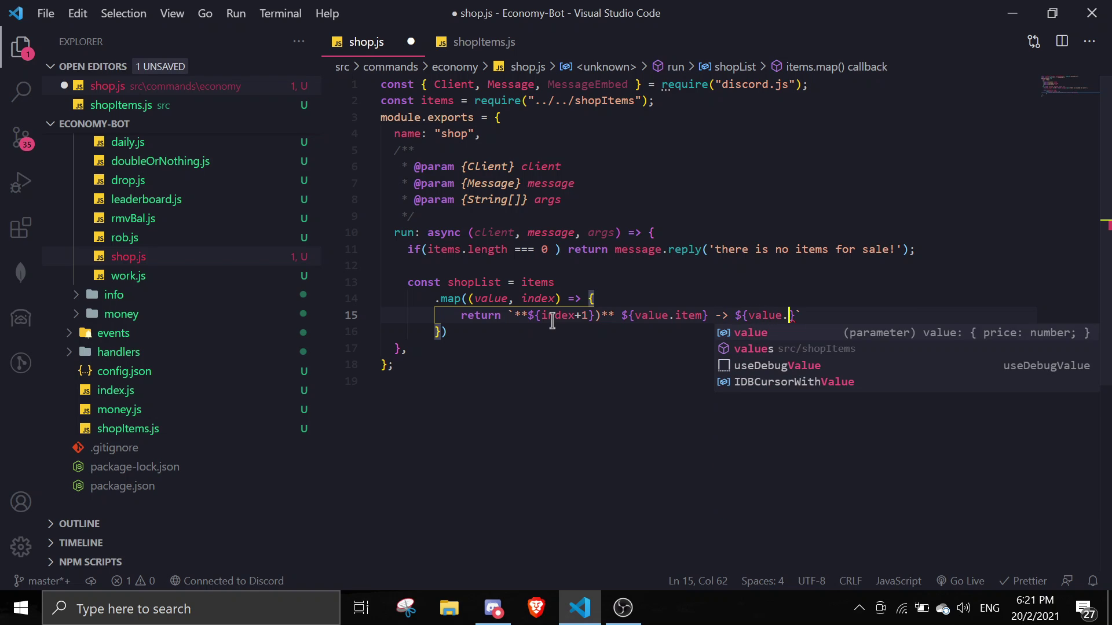
type("ice")
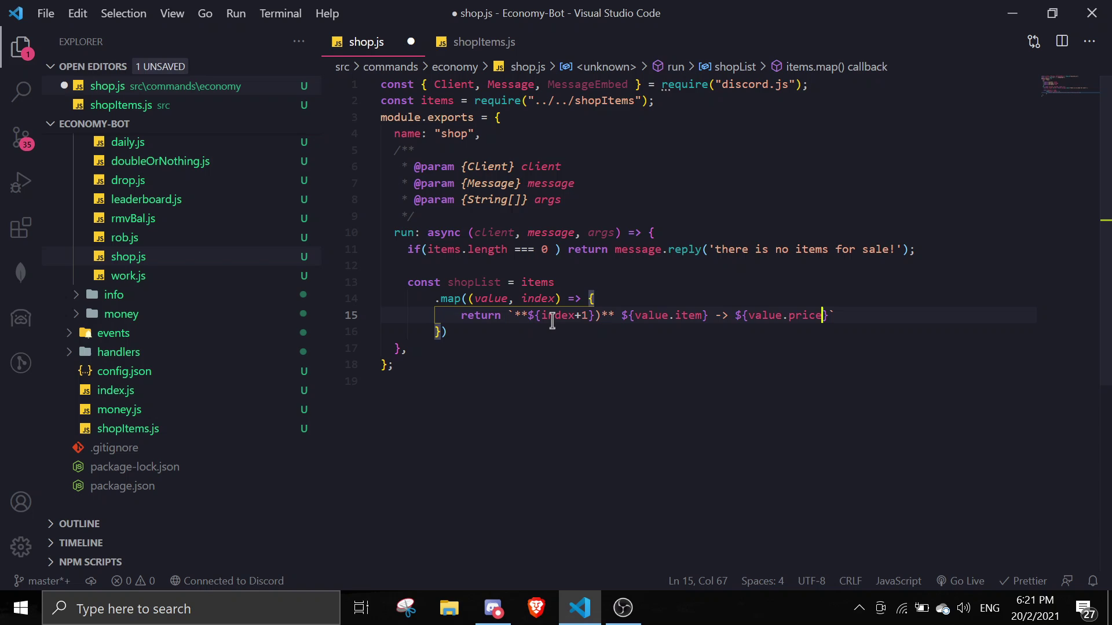
type("coins!")
key("ctrl+s")
- Make the shop command send shopList as the message, and save
left_click(518, 315)
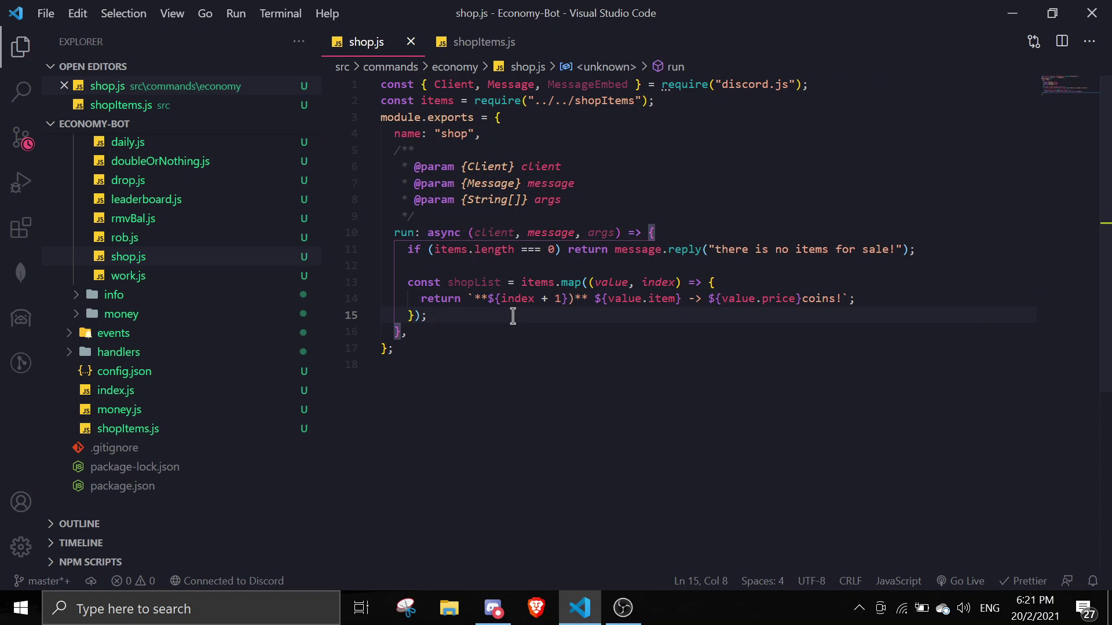
key("Return")
key("Return")
type("message.channel.sen")
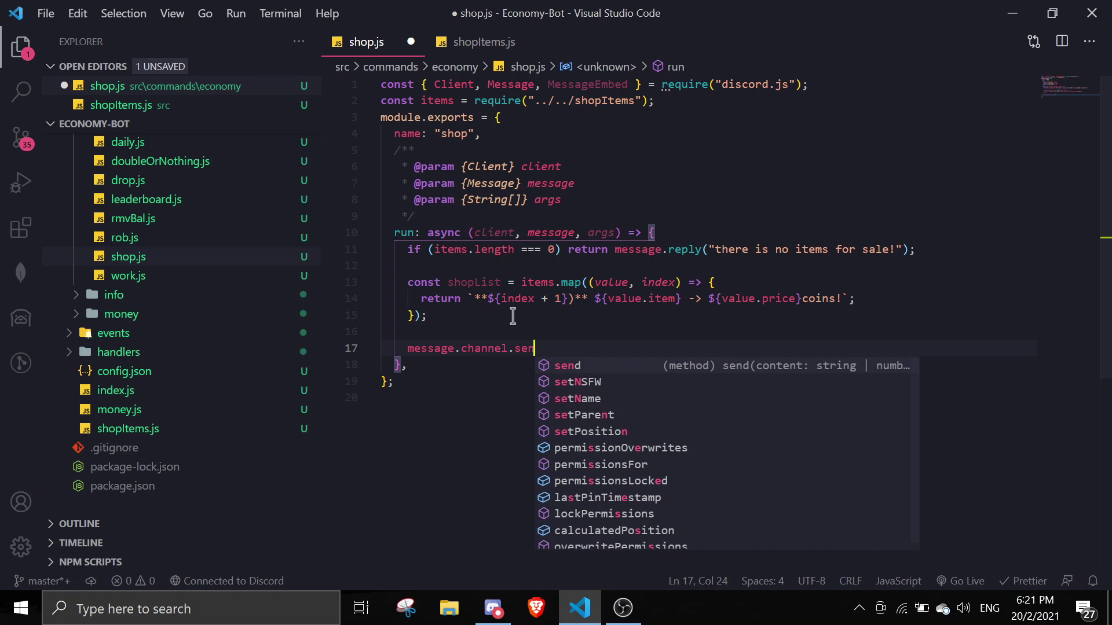
type("d(shop")
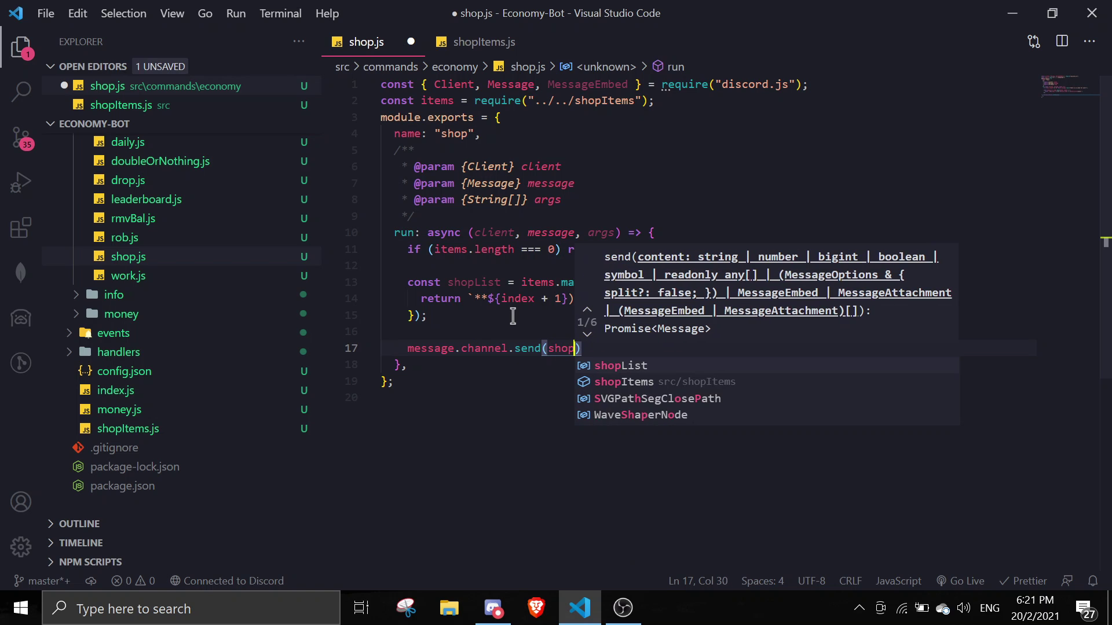
key("Tab")
type(";")
key("ctrl+s")
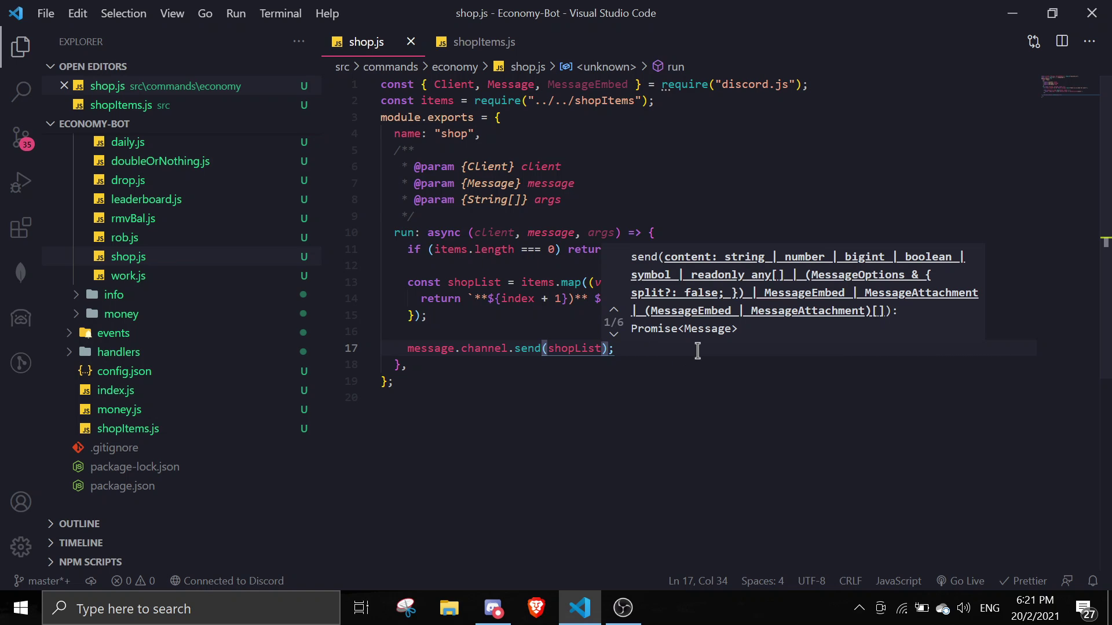
- Run node . in the integrated terminal and switch to Discord
key("ctrl+grave")
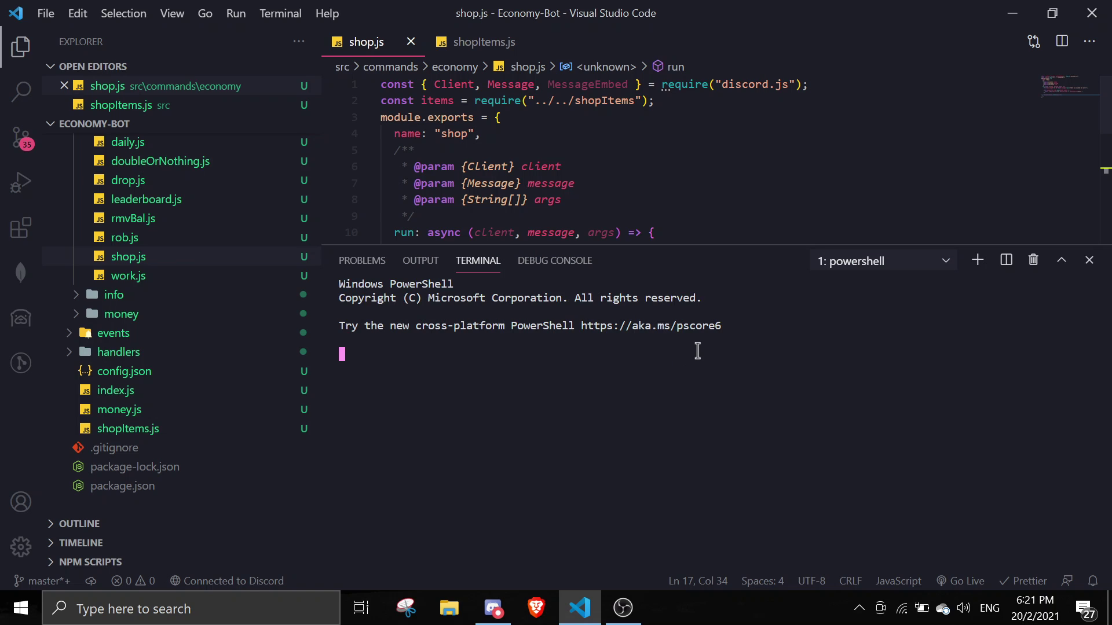
key("ctrl+b")
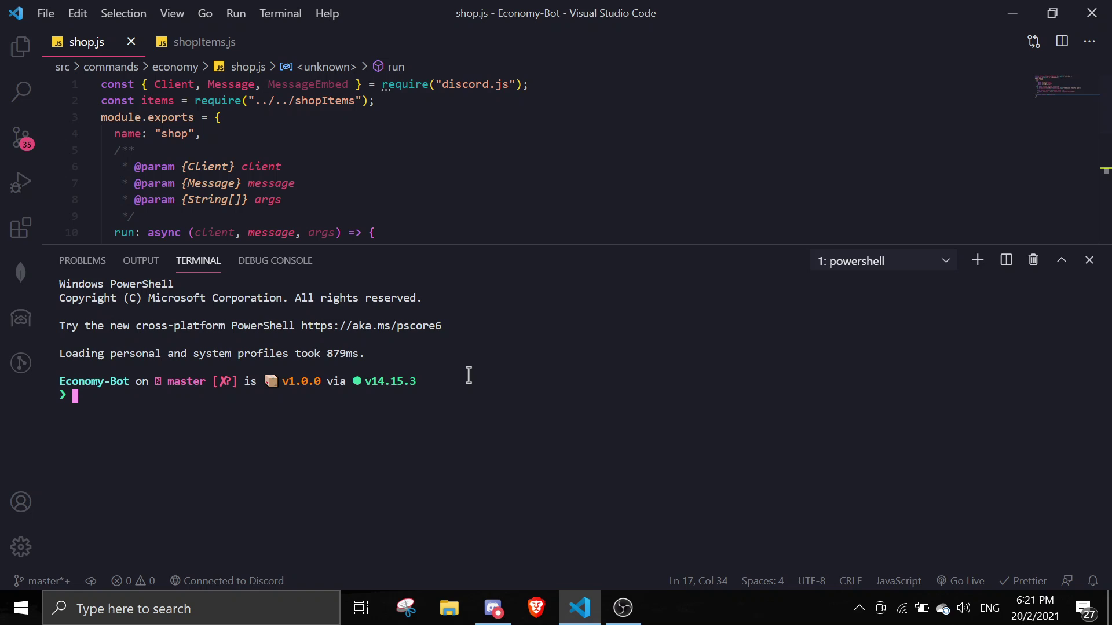
type("node .")
key("Return")
left_click(492, 609)
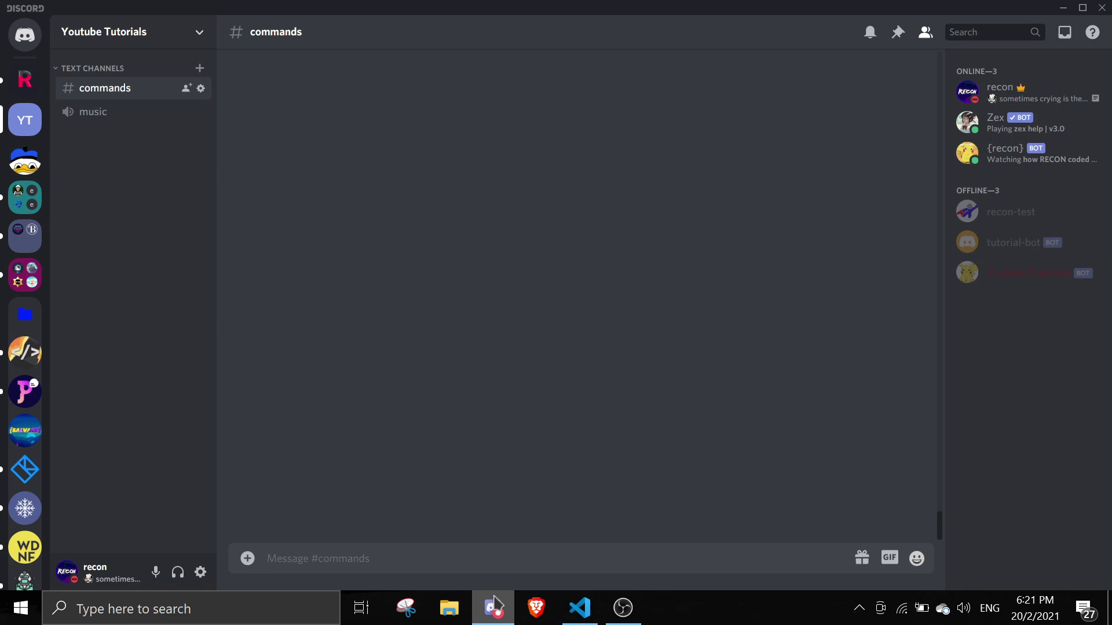
- Shrink Discord into a floating window and focus the #commands message box
left_click(495, 608)
left_click(495, 608)
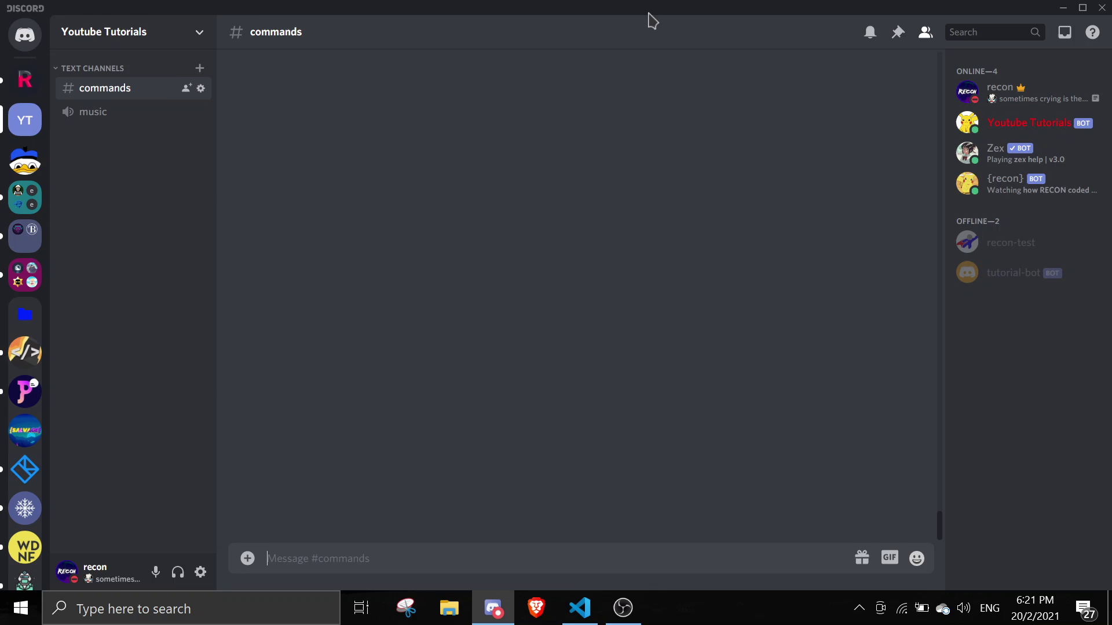
left_click_drag(653, 20, 658, 122)
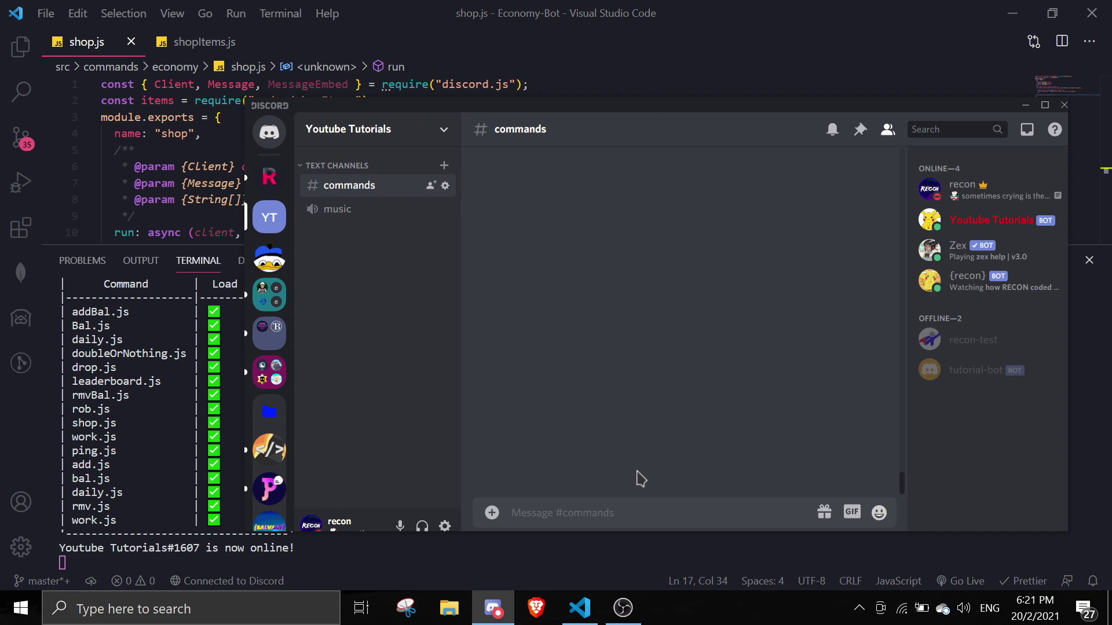
left_click(604, 508)
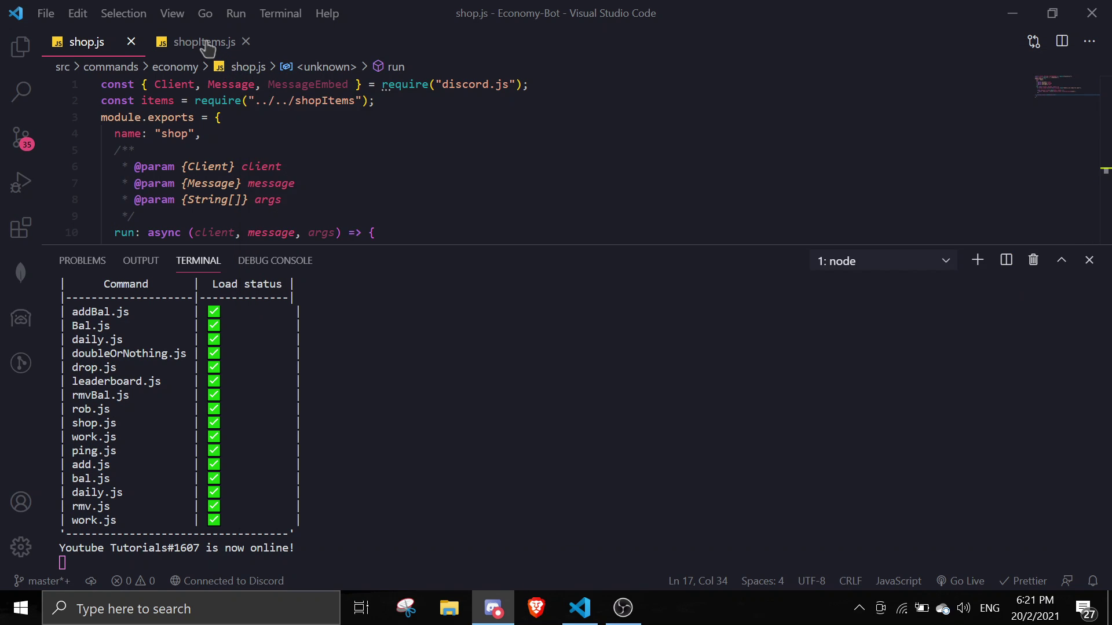
- Check shopItems.js, then send e!shop in #commands
left_click(248, 66)
left_click(203, 42)
scroll(217, 152, "down", 2)
scroll(217, 152, "up", 2)
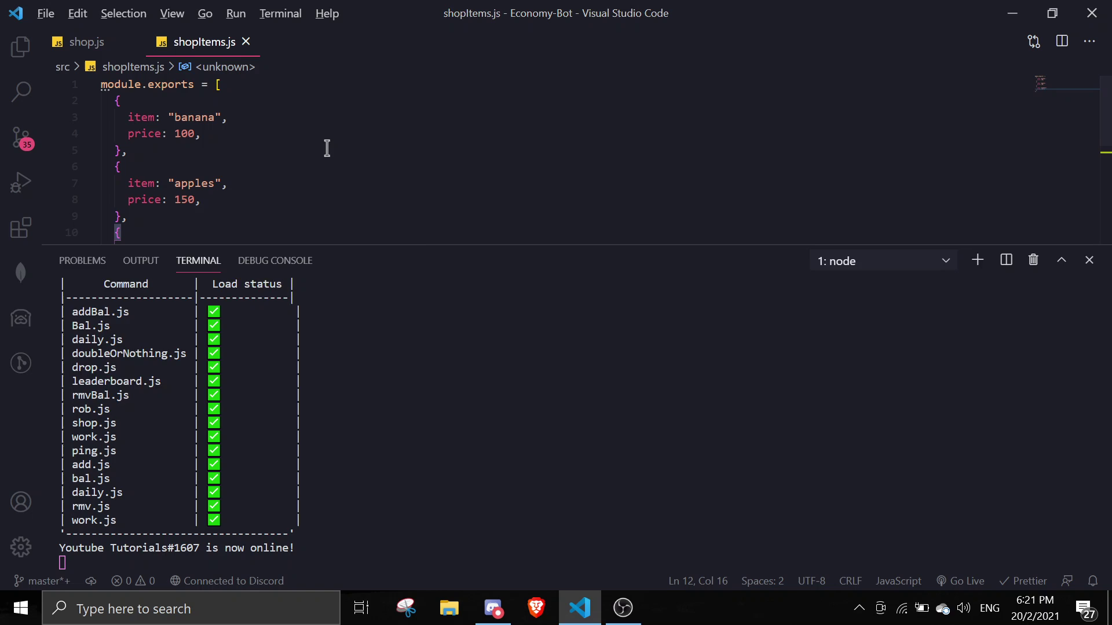
key("alt+Tab")
type("y!")
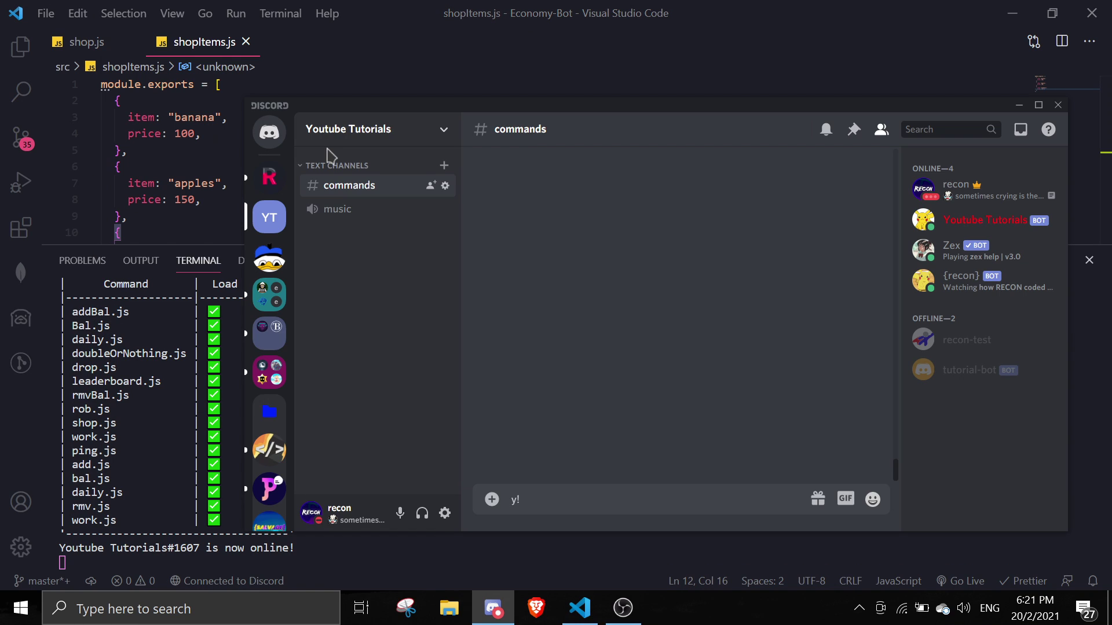
key("BackSpace")
type("e")
key("Return")
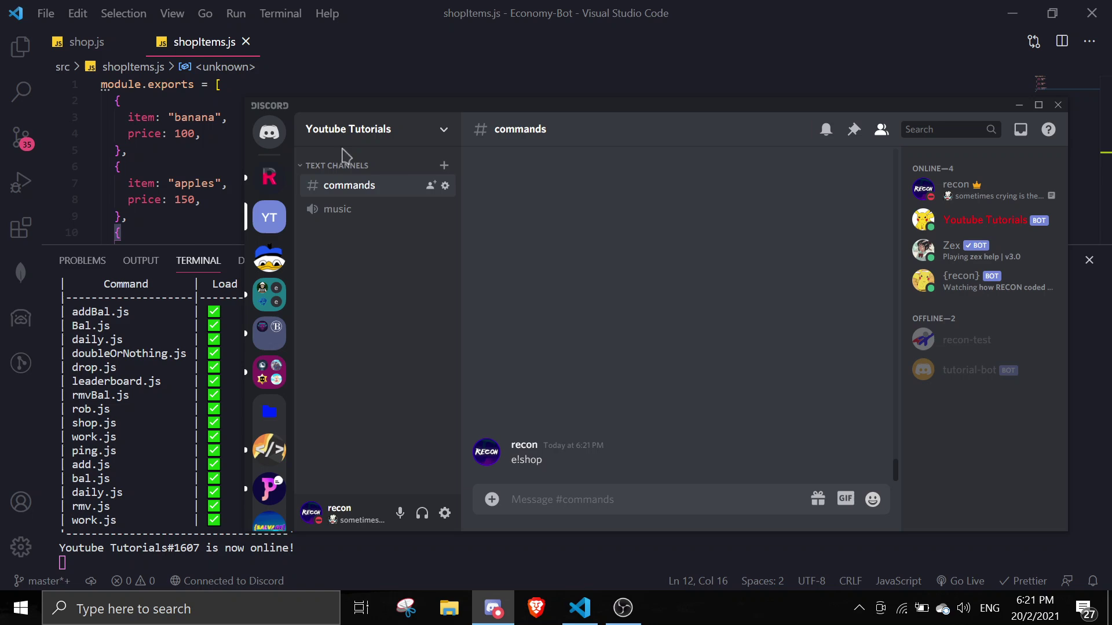
- Compare the bot's price list with shopItems.js, ending on the shop.js tab
left_click(582, 608)
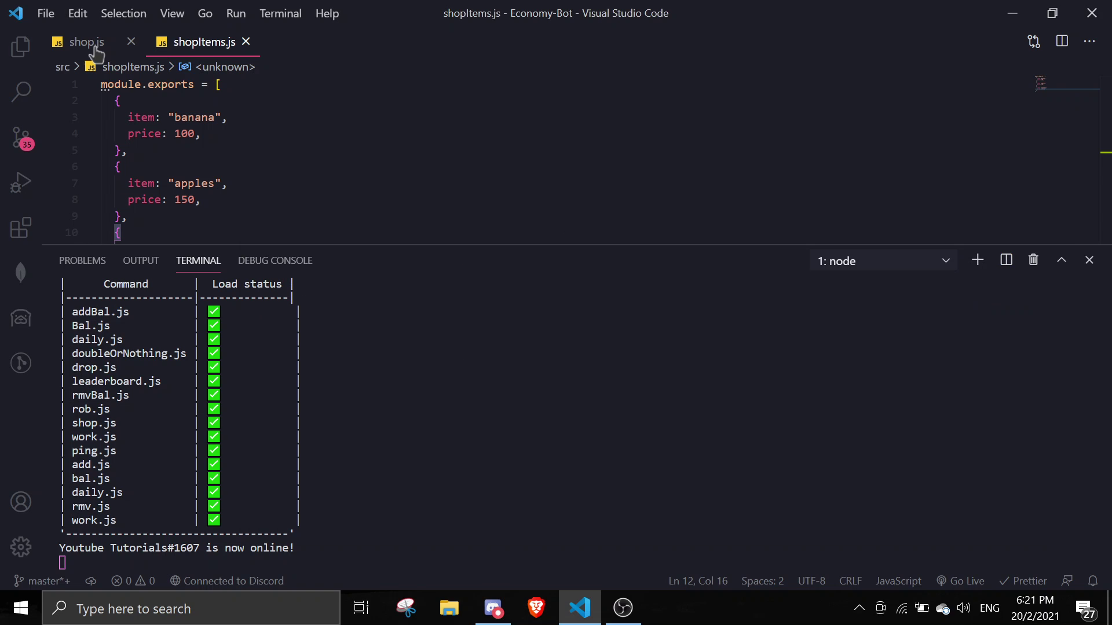
left_click(87, 42)
left_click(492, 609)
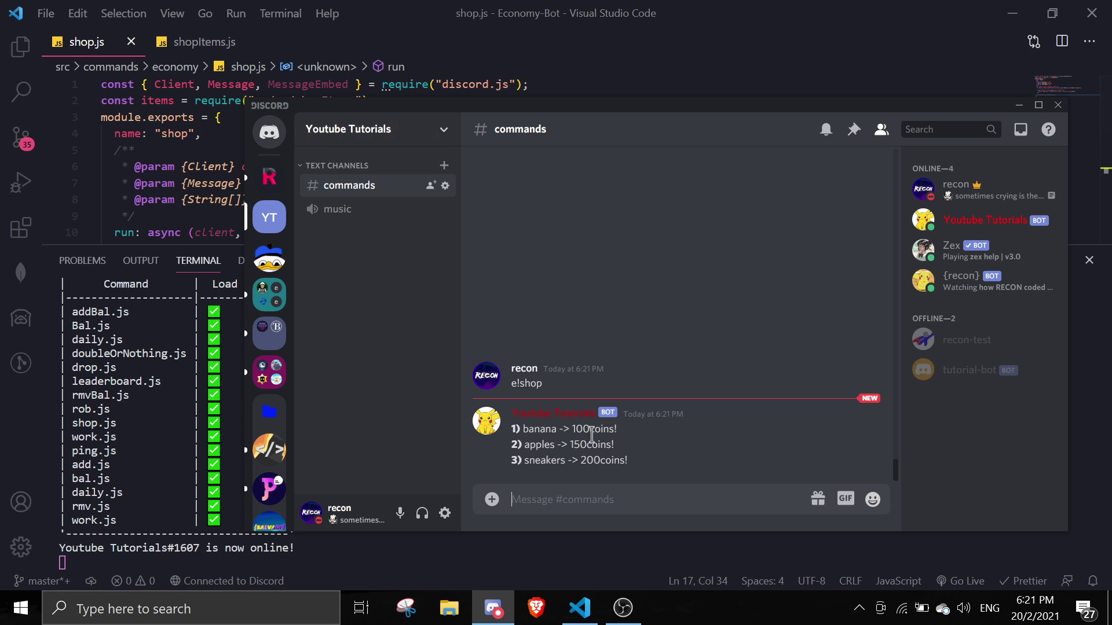
left_click_drag(518, 429, 615, 429)
left_click(634, 429)
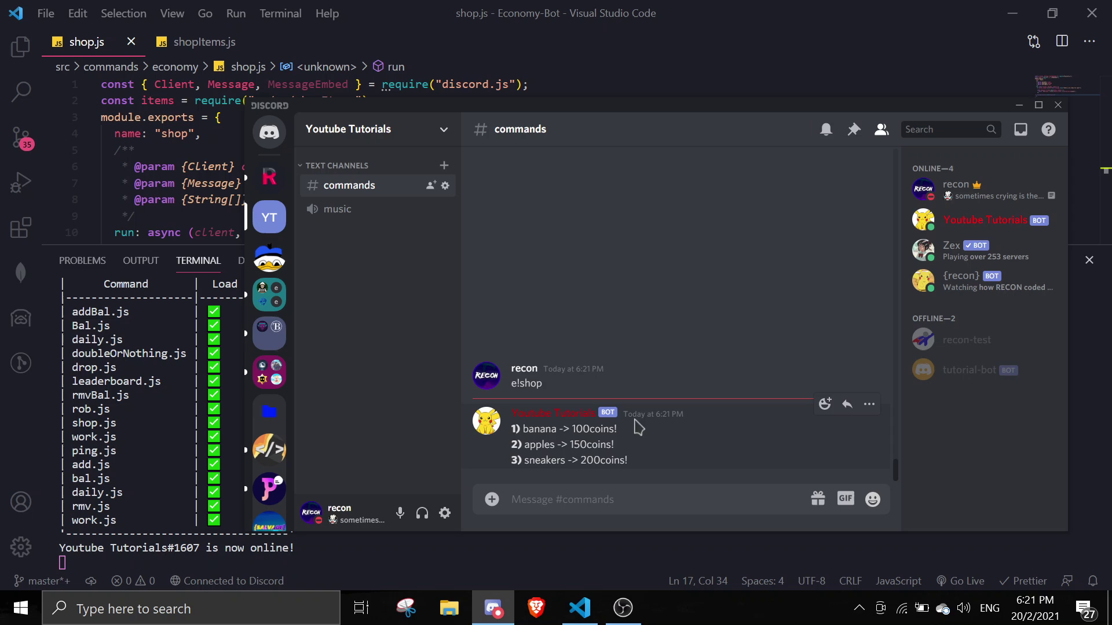
left_click(493, 608)
left_click(204, 43)
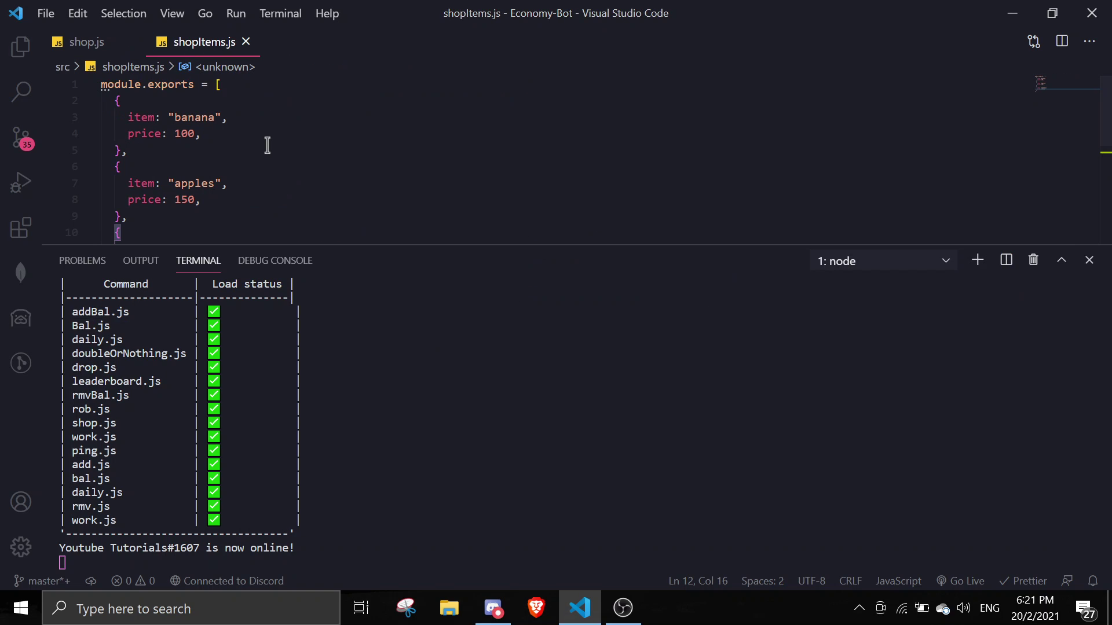
key("alt+Tab")
left_click_drag(523, 444, 615, 444)
key("alt+Tab")
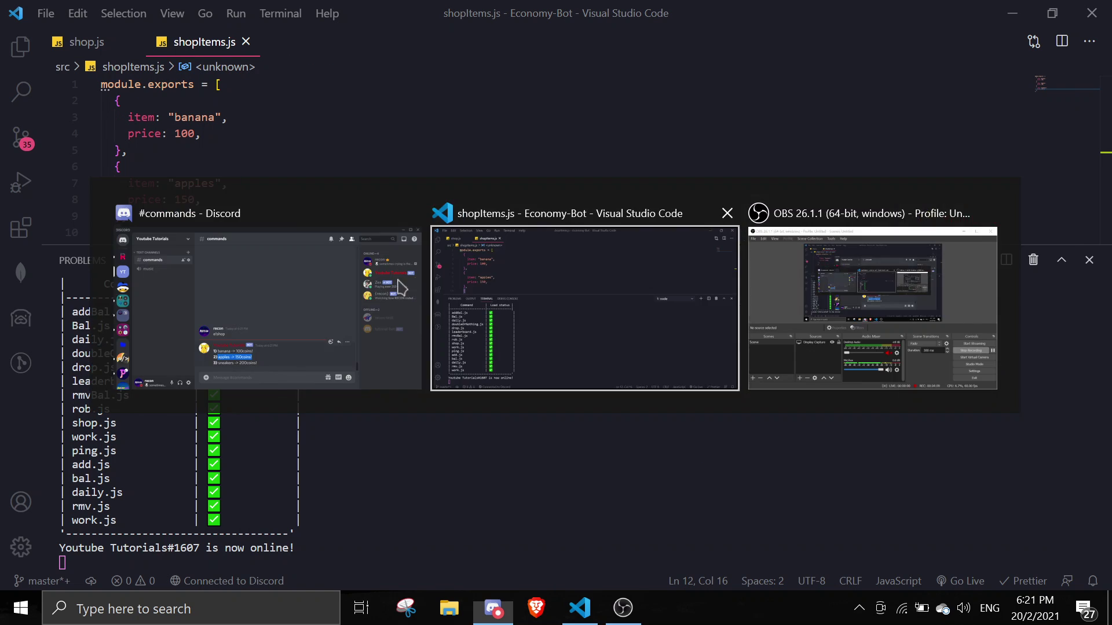
scroll(271, 191, "down", 3)
scroll(271, 191, "up", 2)
key("alt+Tab")
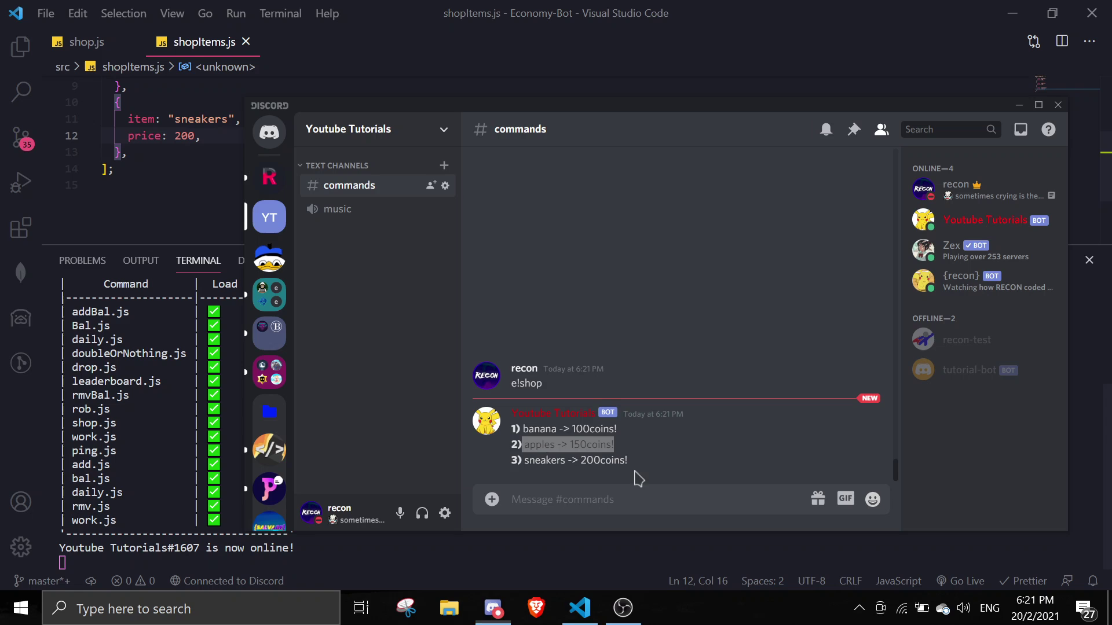
key("alt+Tab")
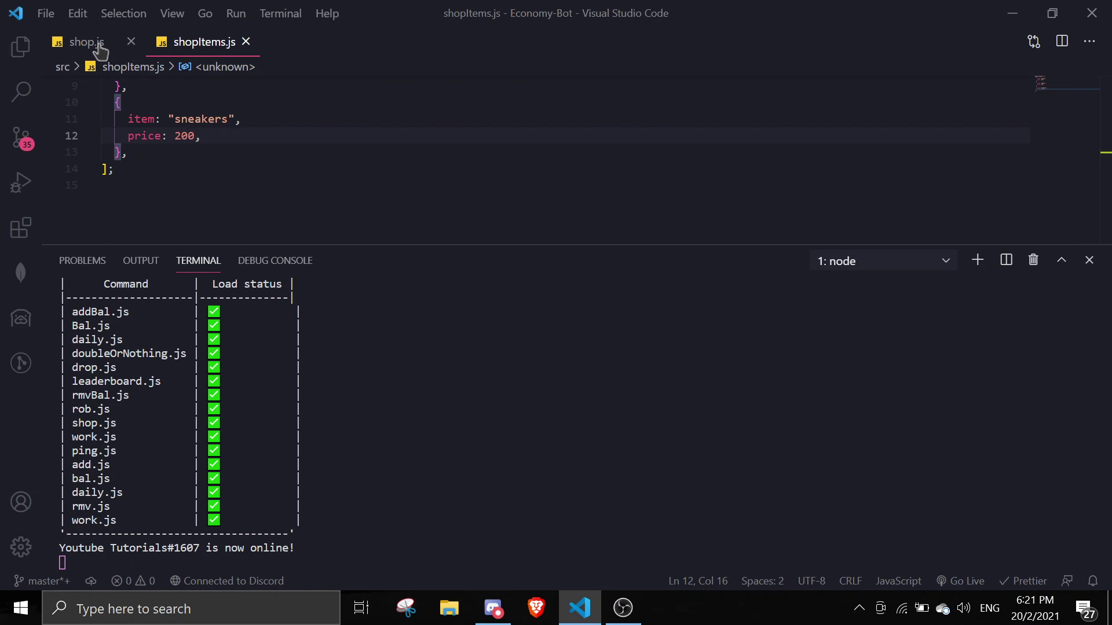
left_click(86, 42)
scroll(385, 140, "down", 3)
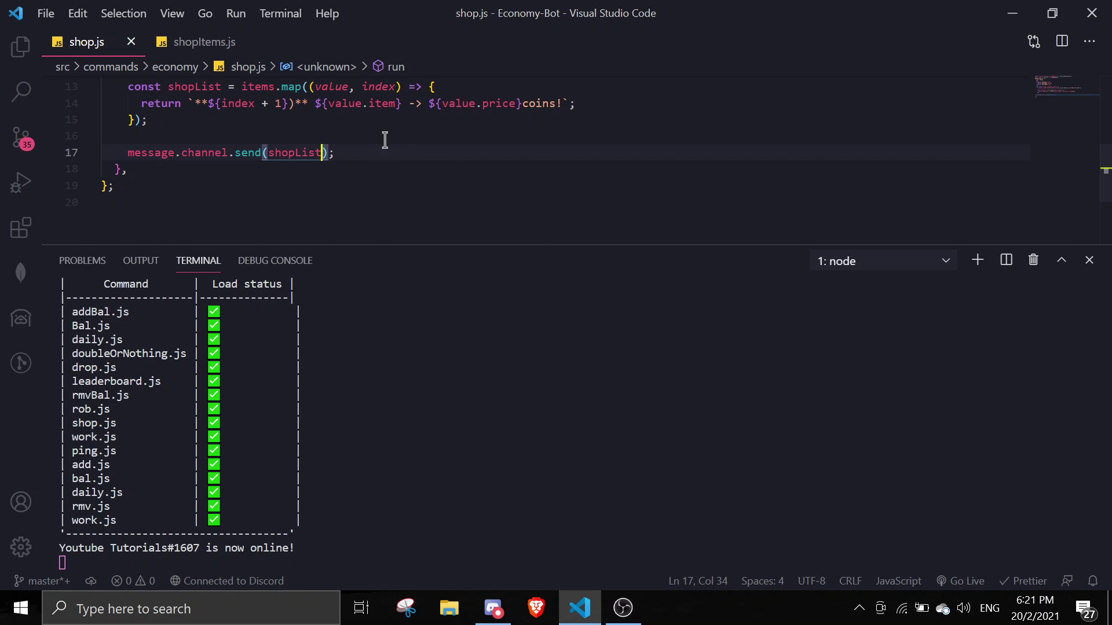
- Insert a space before 'coins!' on line 14 and compare with Discord's reply
left_click(520, 104)
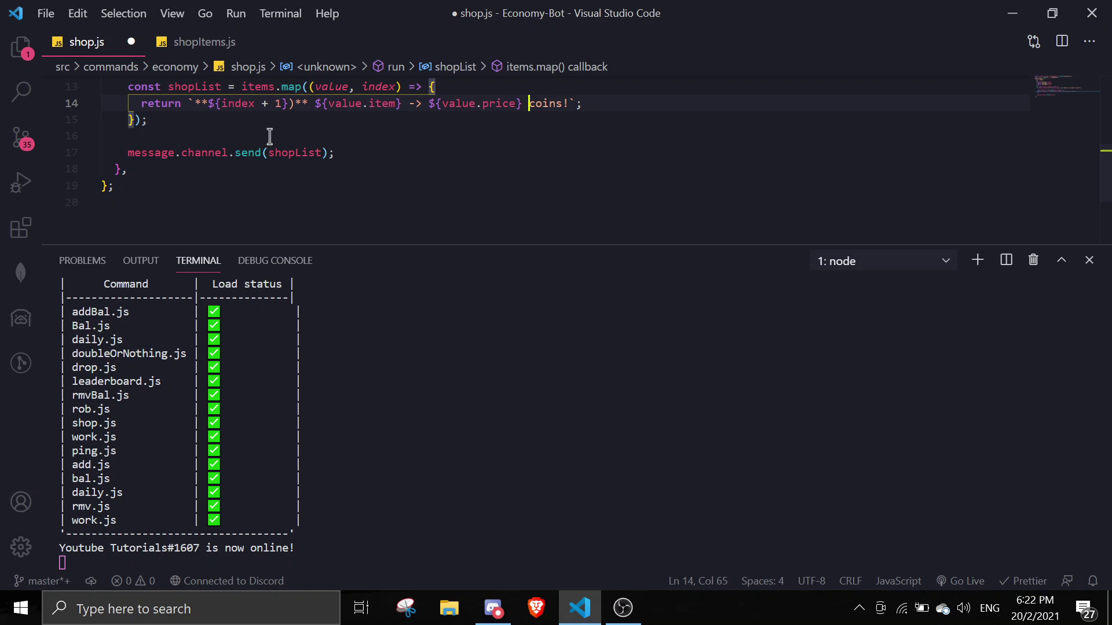
left_click_drag(225, 103, 434, 103)
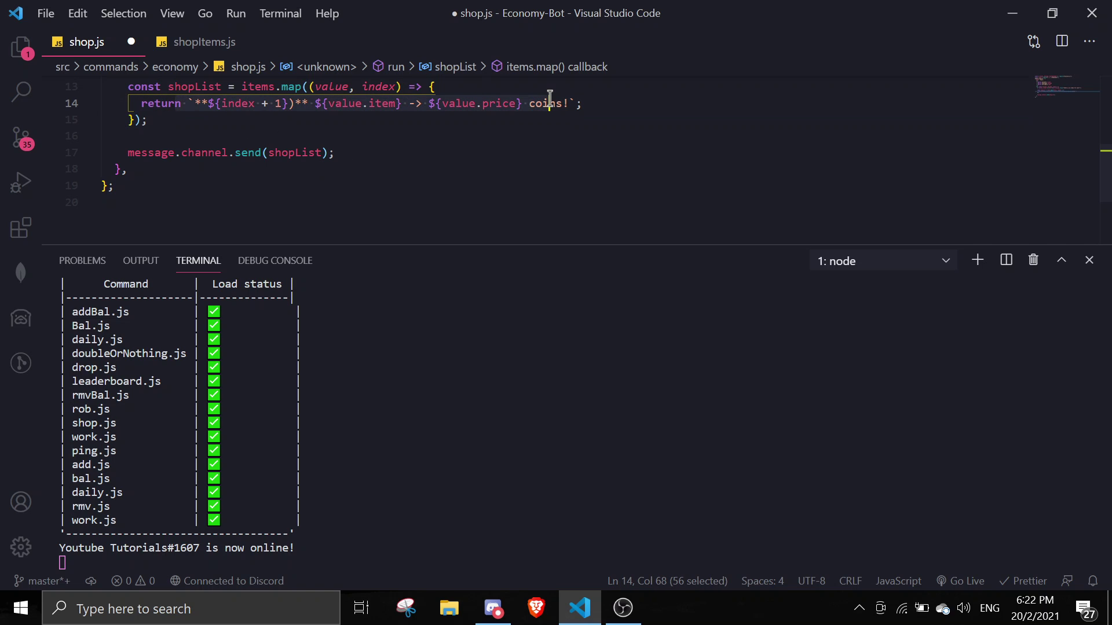
left_click(209, 104)
left_click_drag(211, 104, 286, 103)
key("alt+Tab")
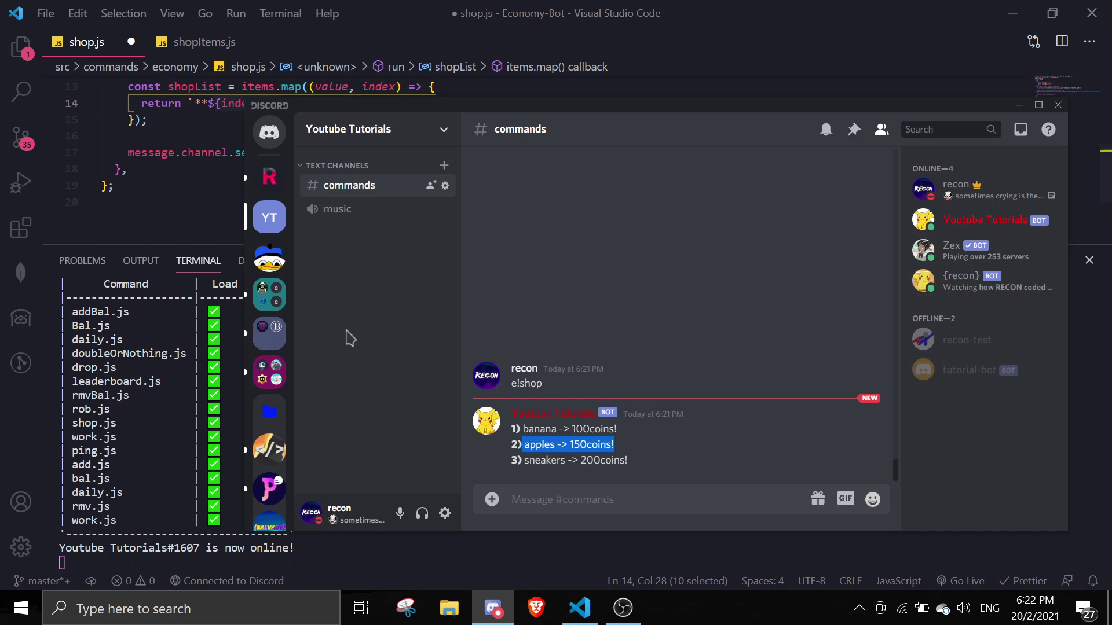
left_click(516, 434)
key("alt+Tab")
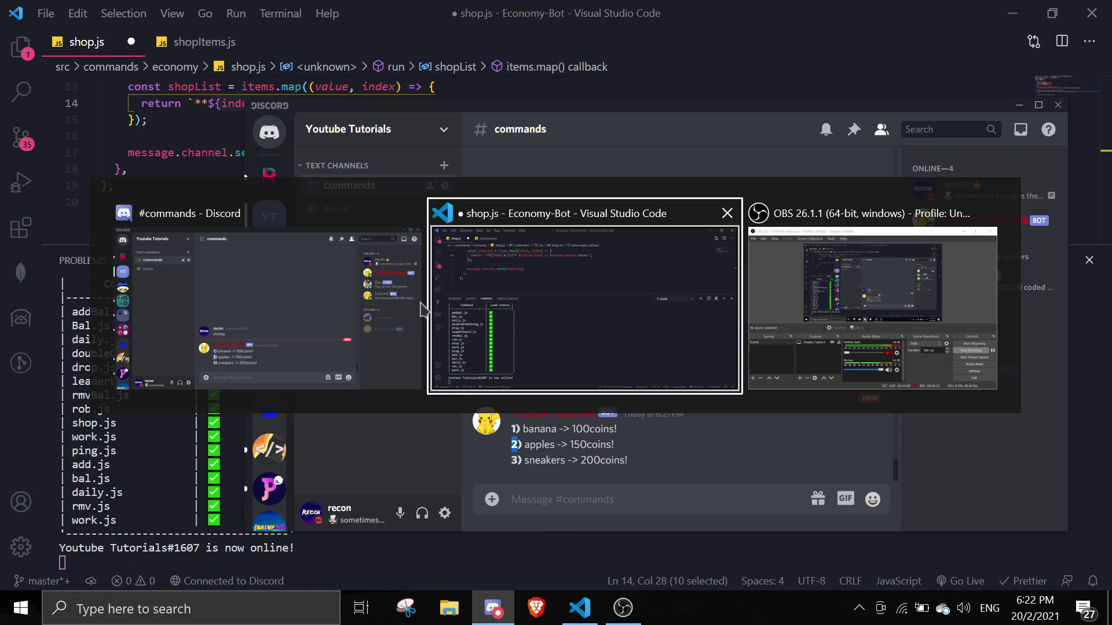
key("alt+Tab")
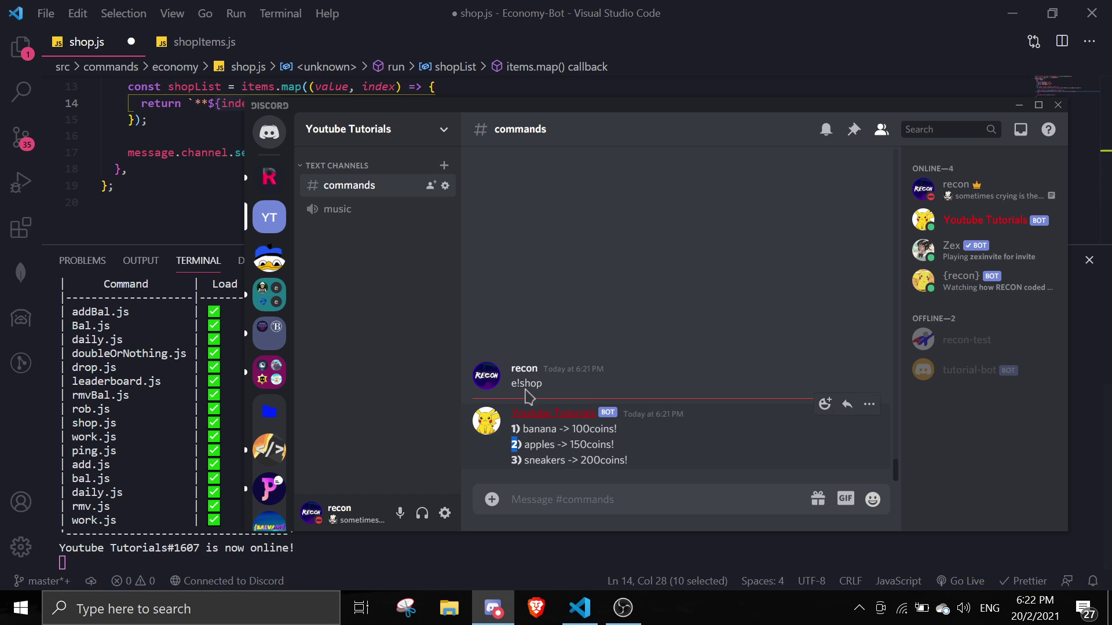
key("alt+Tab")
- Compare value.item with 'banana ->' in the reply, then minimize Discord
left_click_drag(326, 104, 396, 104)
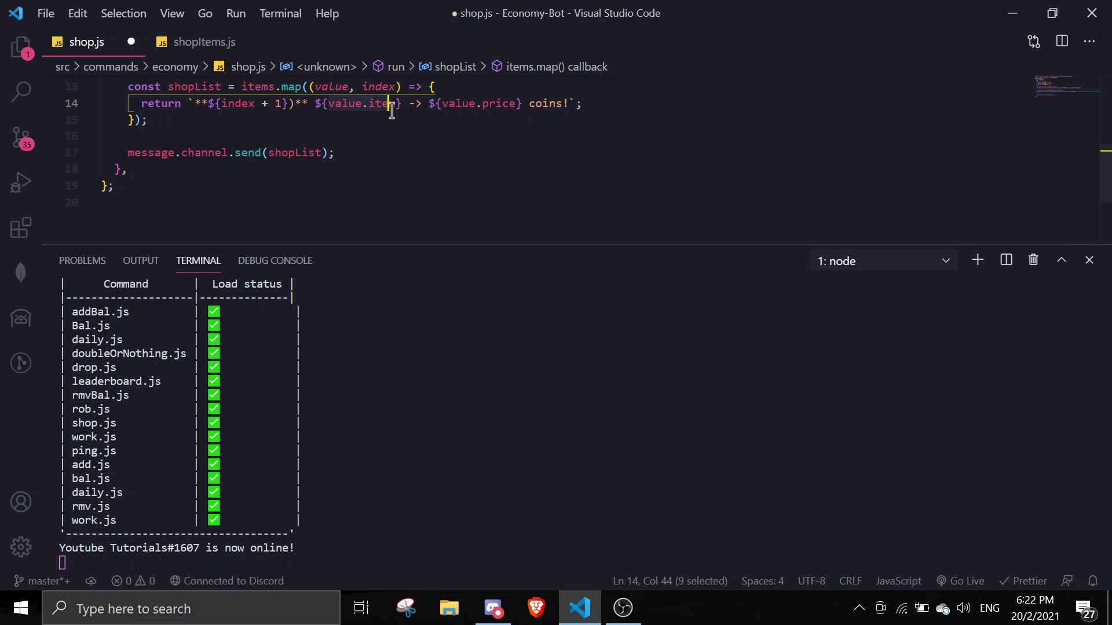
key("alt+Tab")
double_click(539, 428)
key("alt+Tab")
key("alt+Tab")
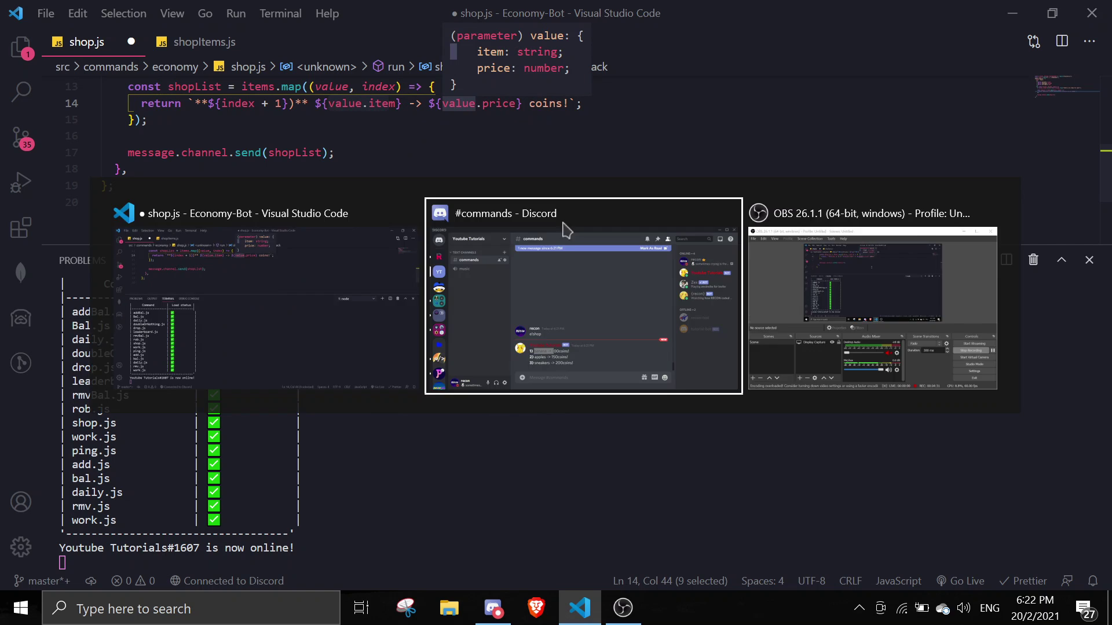
left_click_drag(524, 428, 606, 428)
left_click(595, 434)
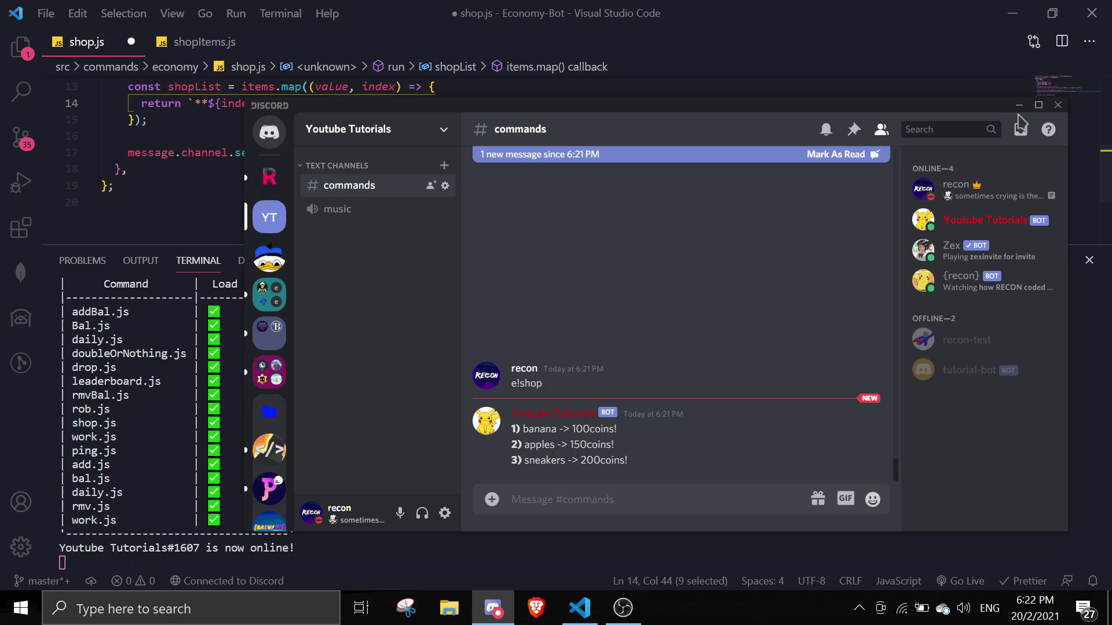
left_click(1021, 106)
- Add a fourth item, pizza with prize 500, to shopItems.js and save
left_click(204, 41)
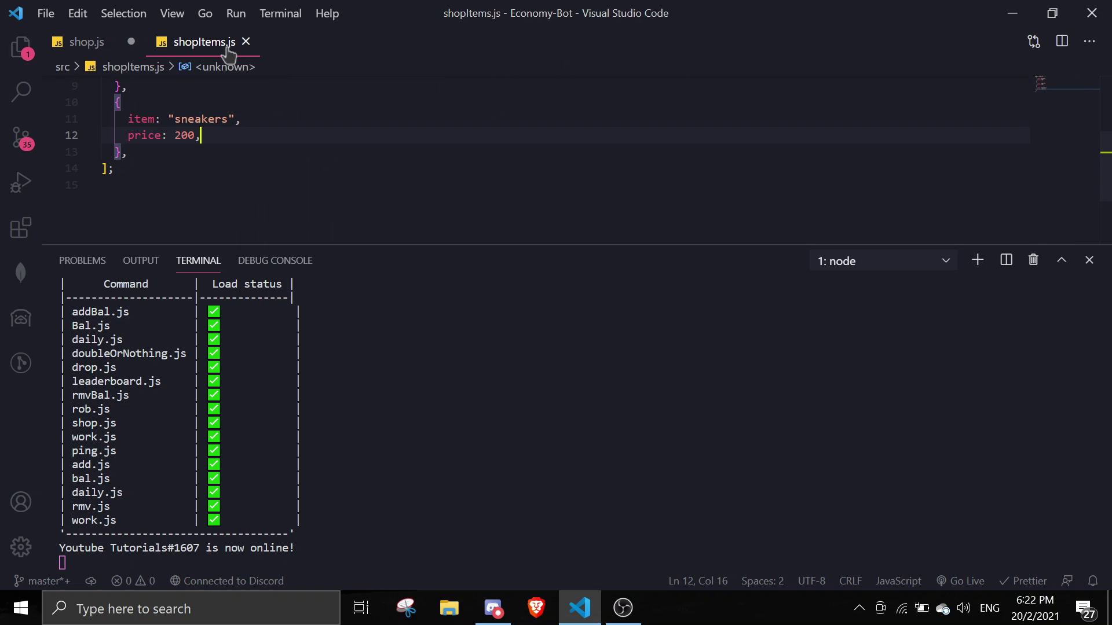
left_click(156, 154)
key("Return")
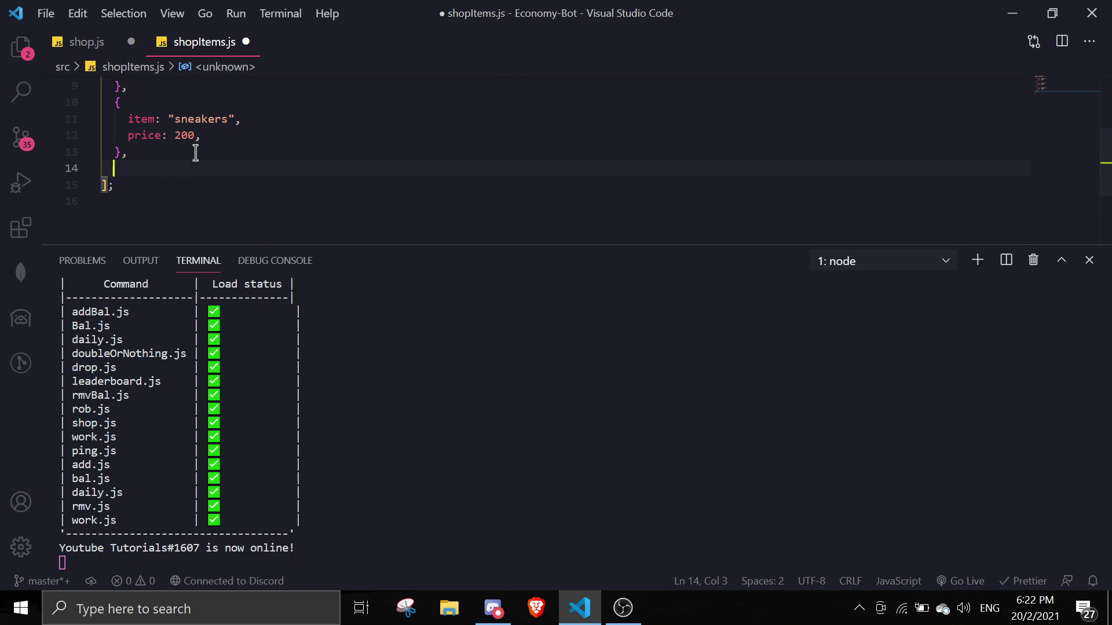
type("{")
key("Return")
type("item: 'pizza")
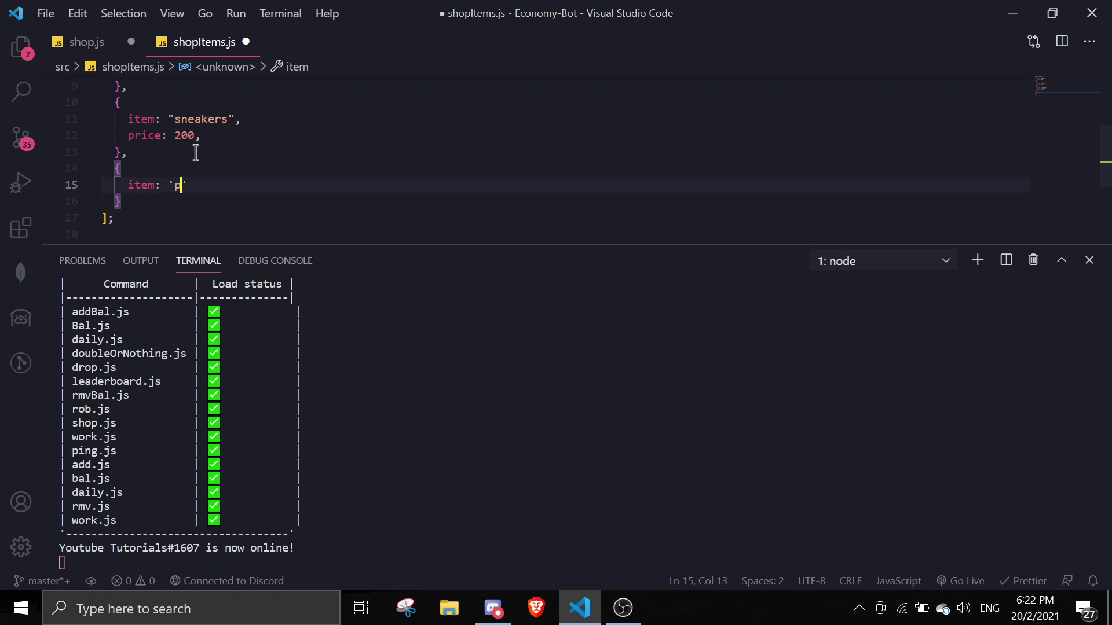
type("',")
key("Return")
type("pr")
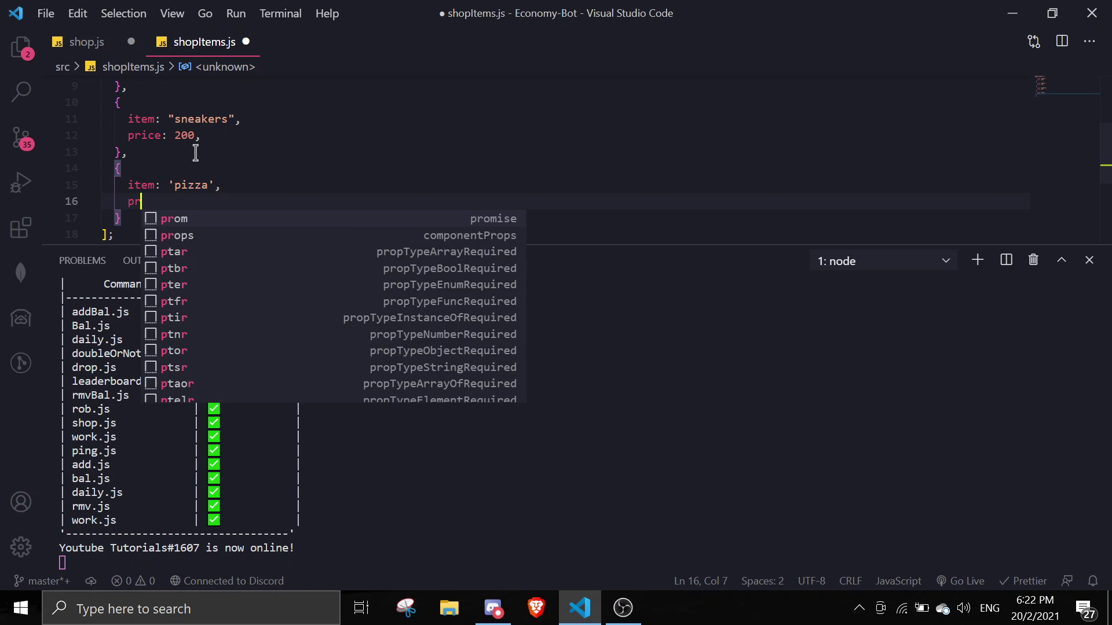
type("ize: 500,")
key("ctrl+s")
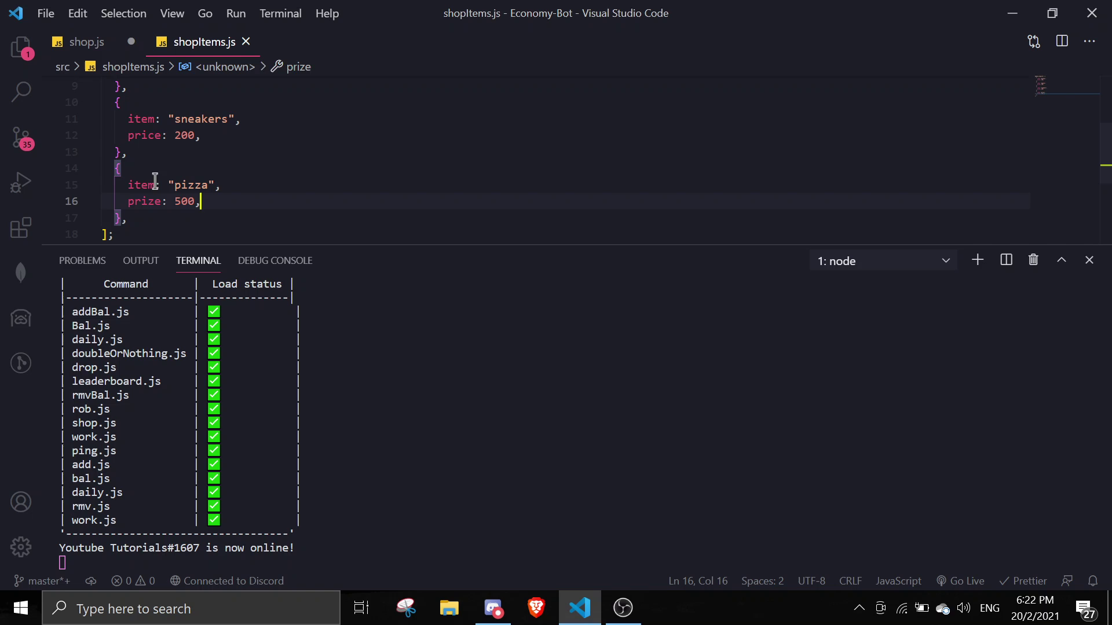
- Stop the bot, save shop.js, and rerun node . in the terminal
key("ctrl+c")
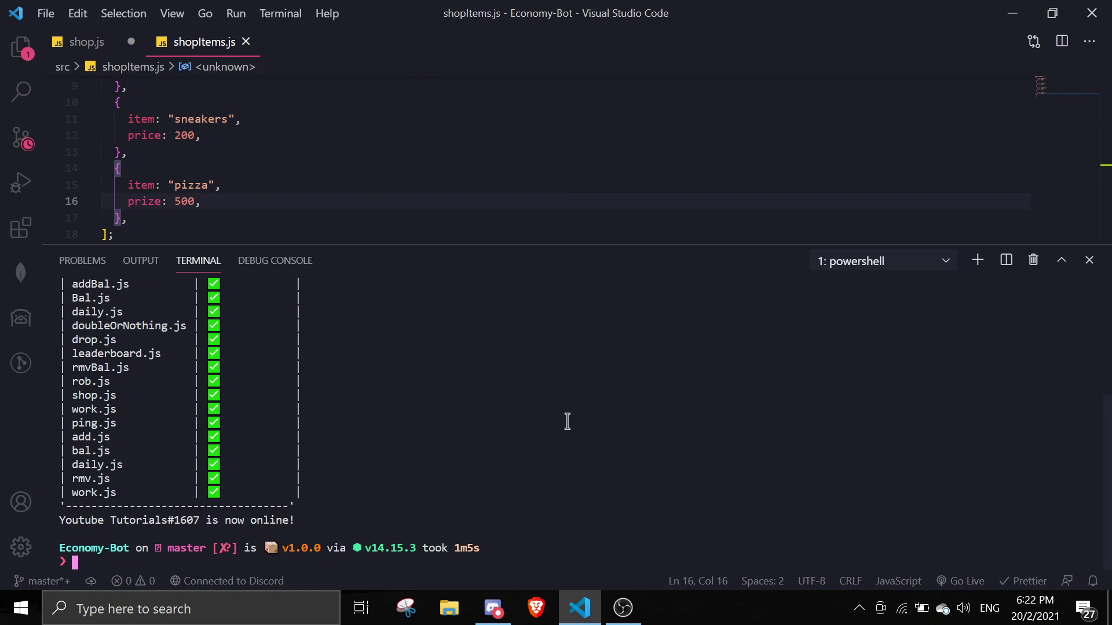
left_click(86, 42)
key("ctrl+s")
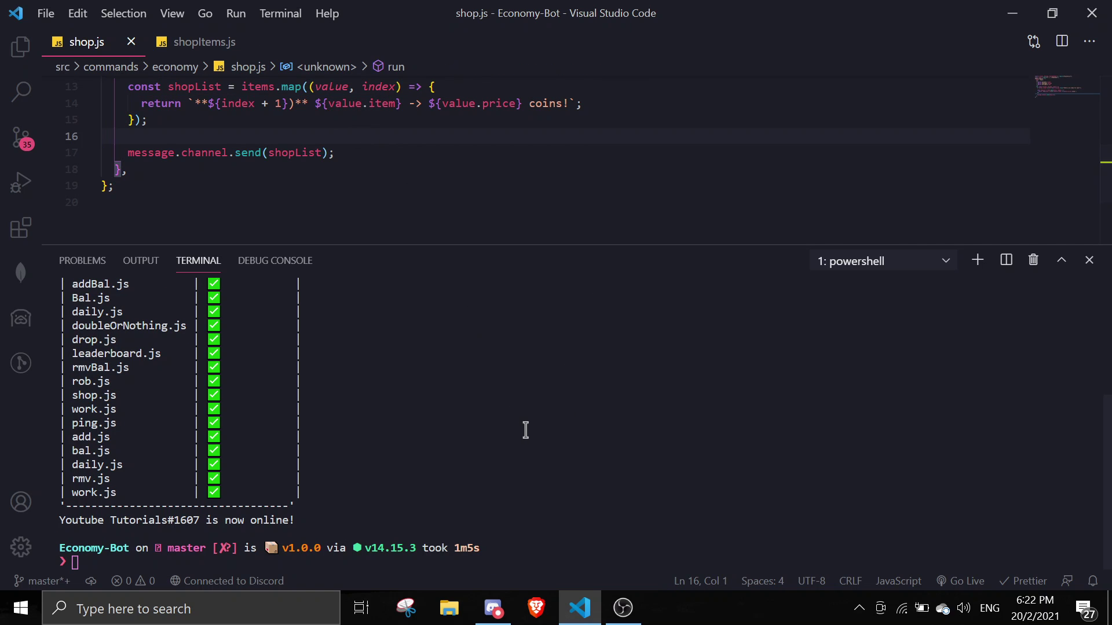
type("node .")
key("Return")
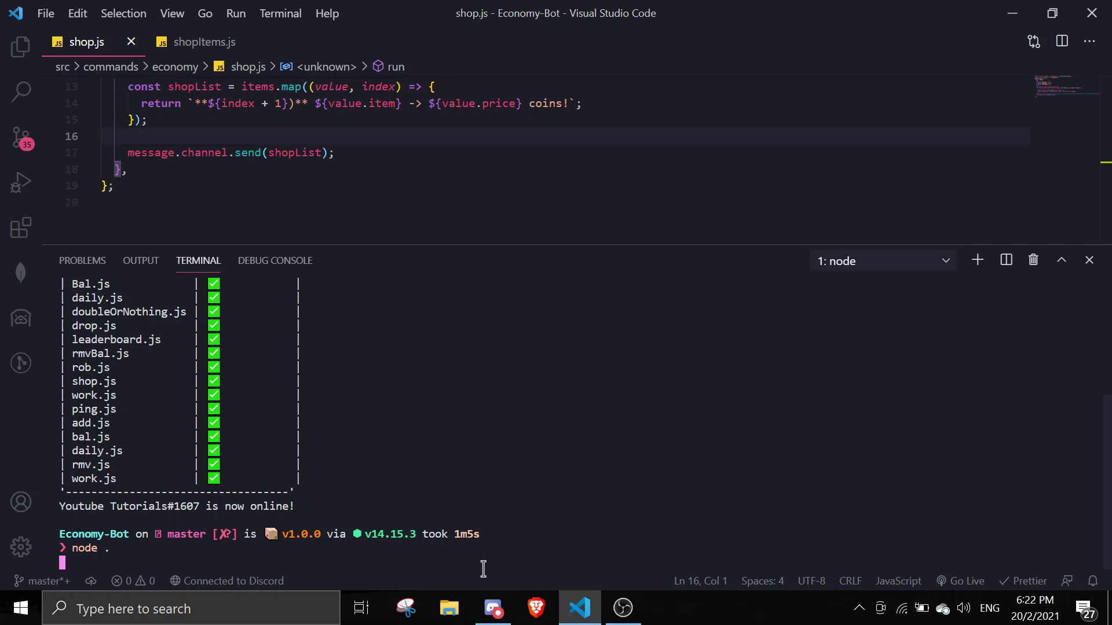
- Copy the earlier e!shop message, paste and resend it, then return to VS Code
left_click(493, 608)
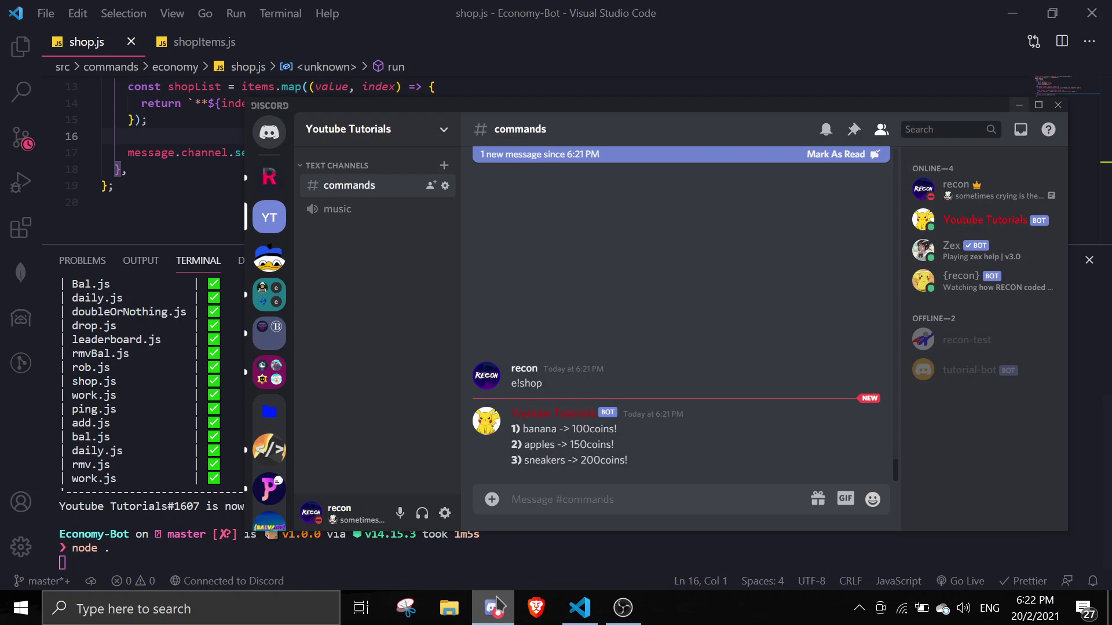
double_click(526, 383)
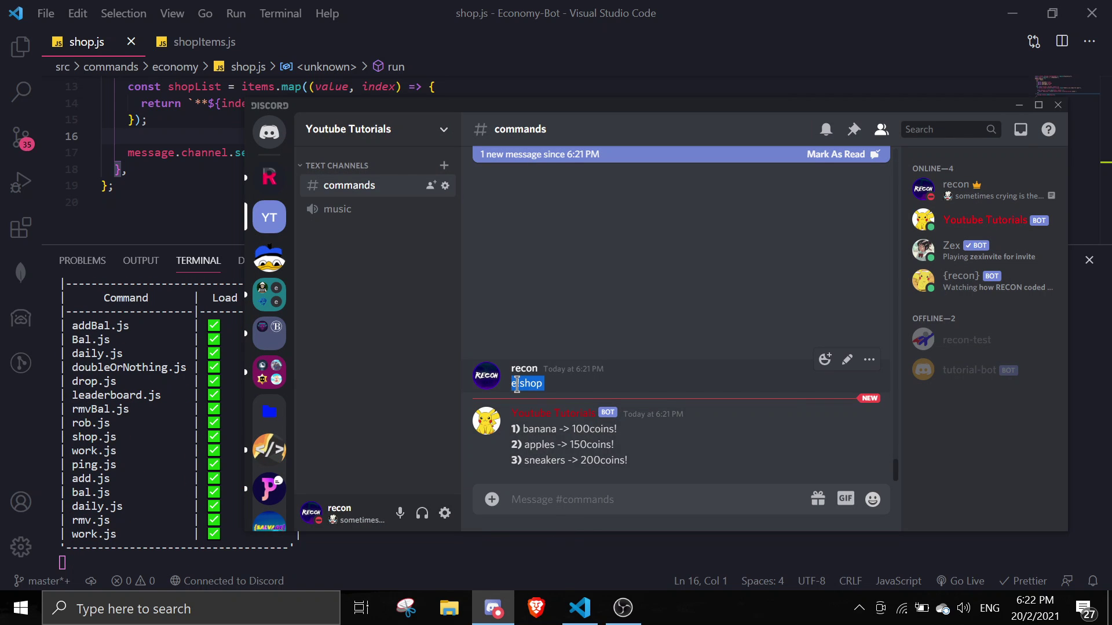
key("ctrl+c")
left_click(563, 499)
key("ctrl+v")
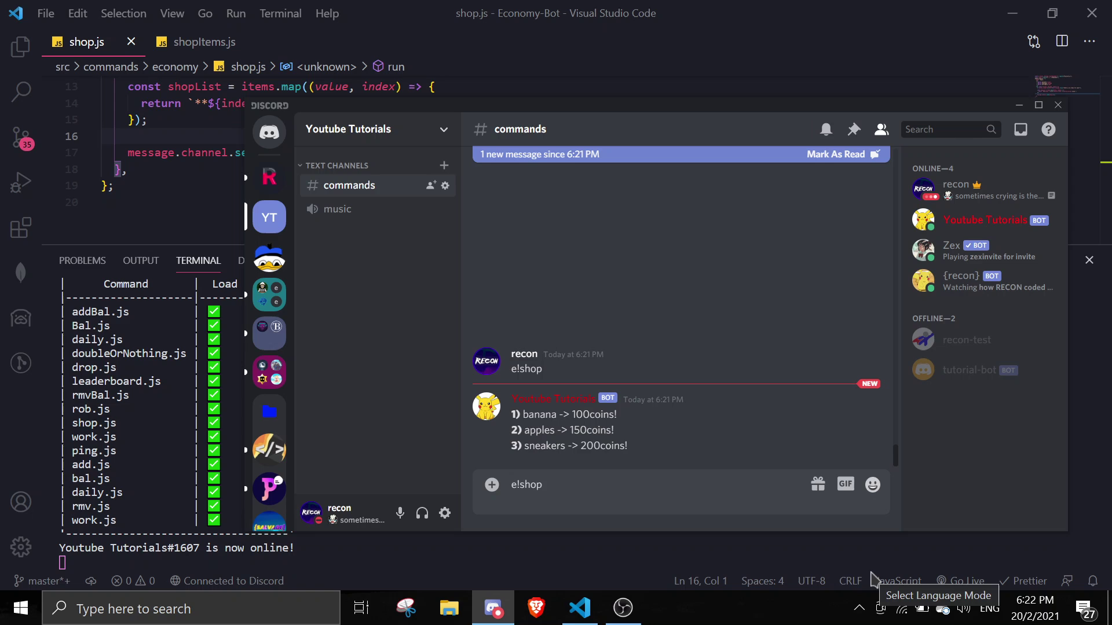
key("Return")
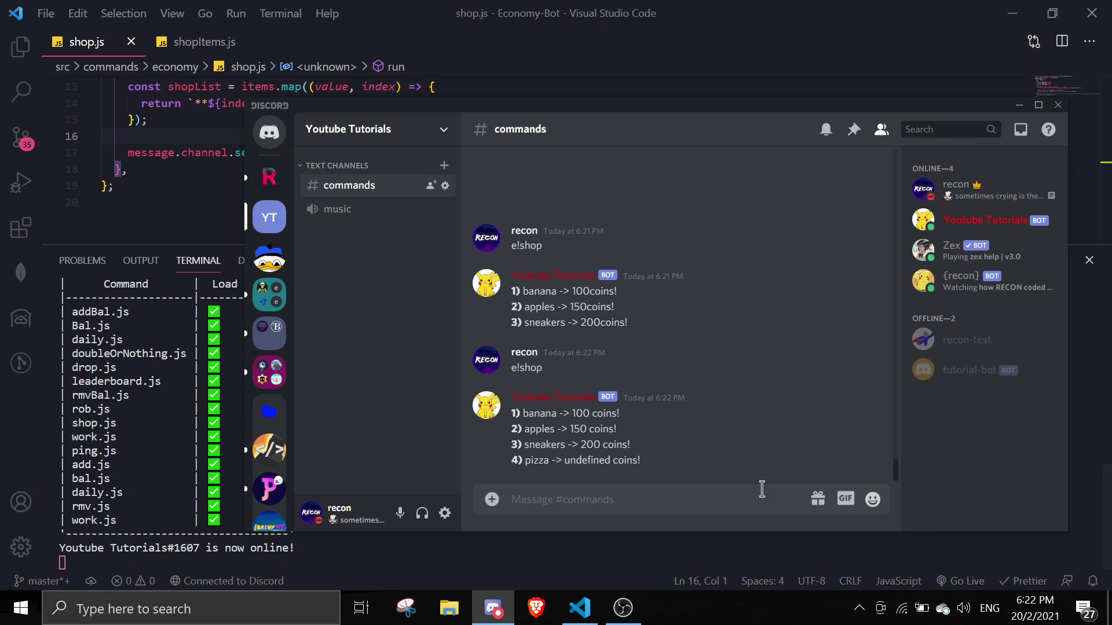
key("alt+Tab")
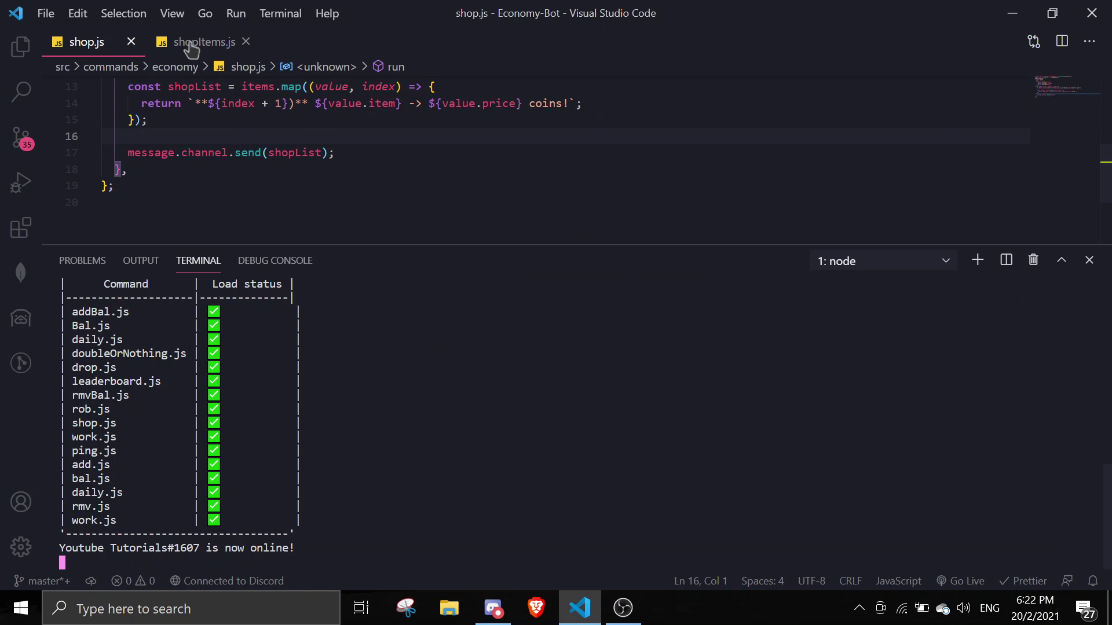
- Change pizza's 'prize' key to 'price' in shopItems.js and save
left_click(204, 42)
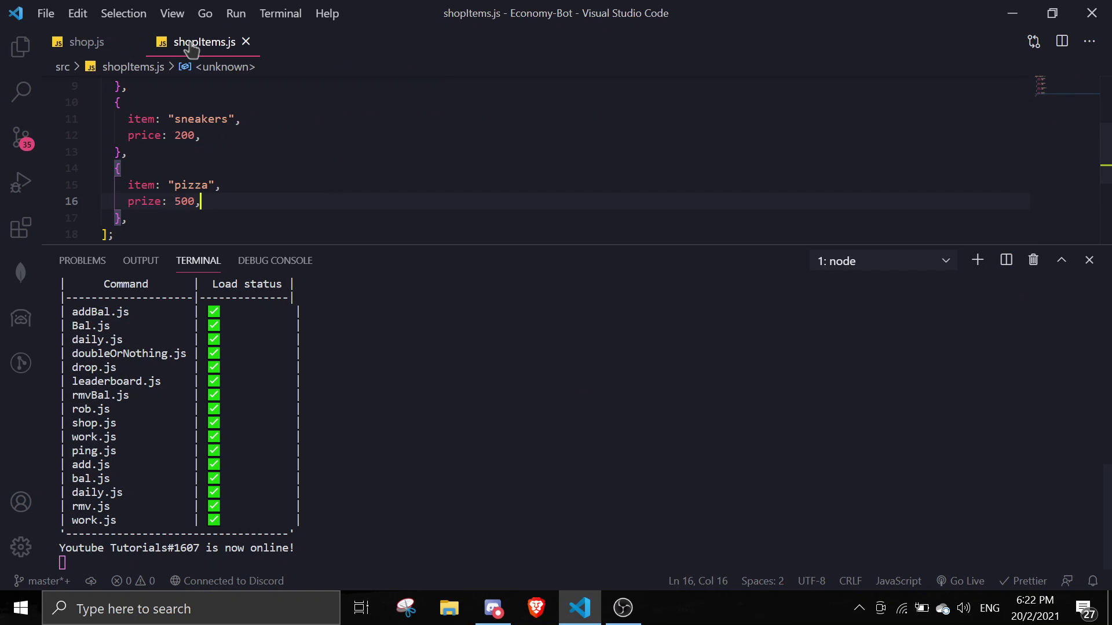
left_click(151, 201)
key("BackSpace")
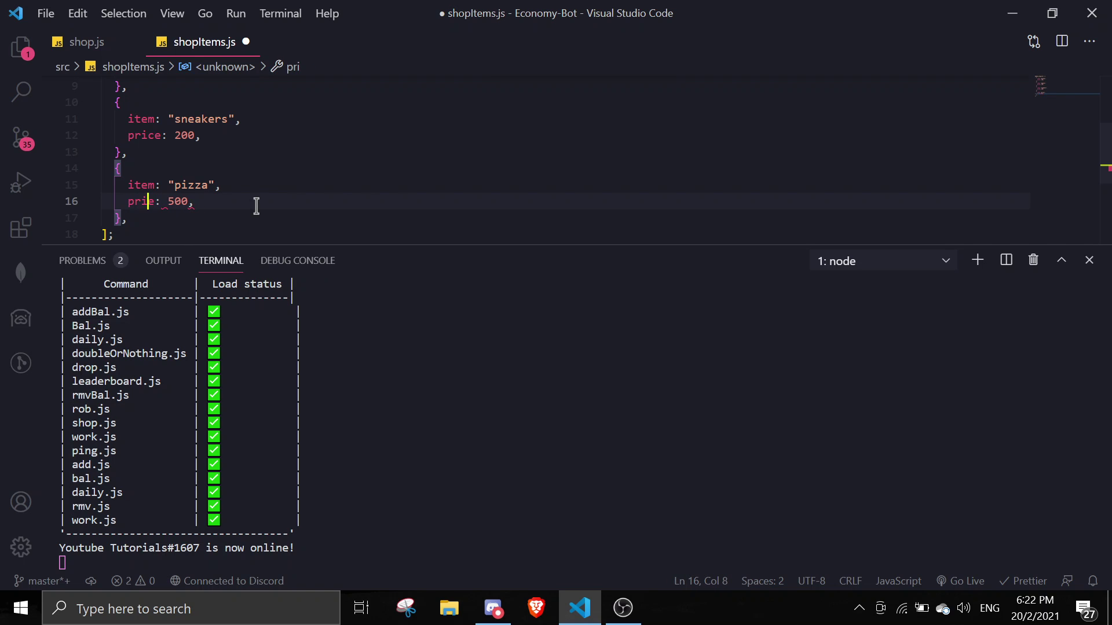
type("c")
key("ctrl+s")
- Stop and rerun the bot in the terminal, glance at Discord, and return to VS Code
left_click(319, 484)
key("ctrl+c")
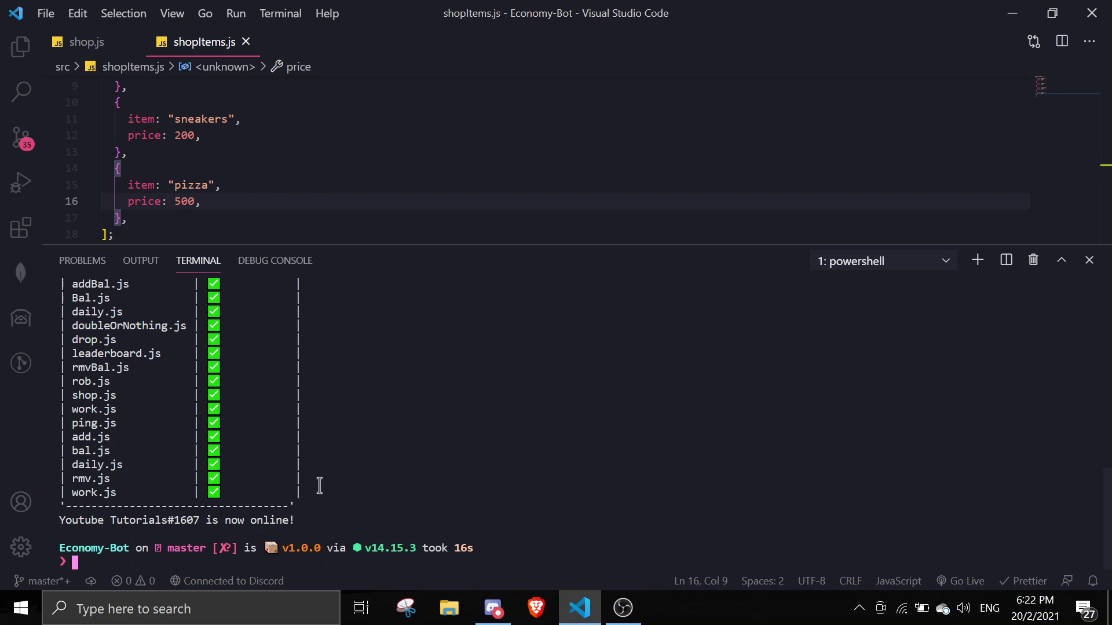
type("node .")
key("Return")
key("alt+Tab")
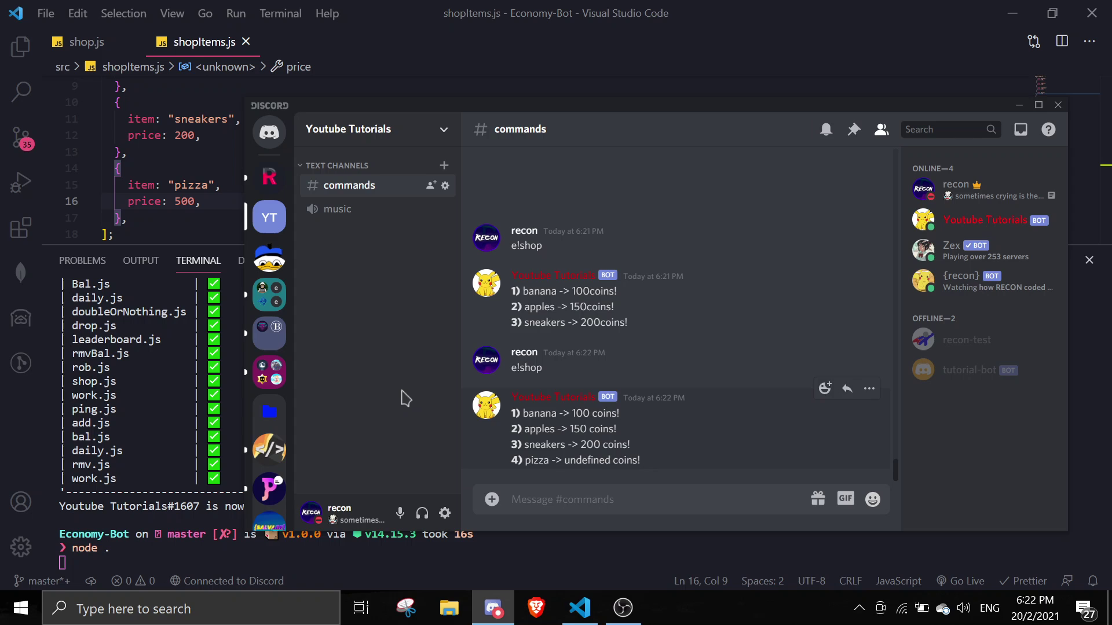
left_click(148, 201)
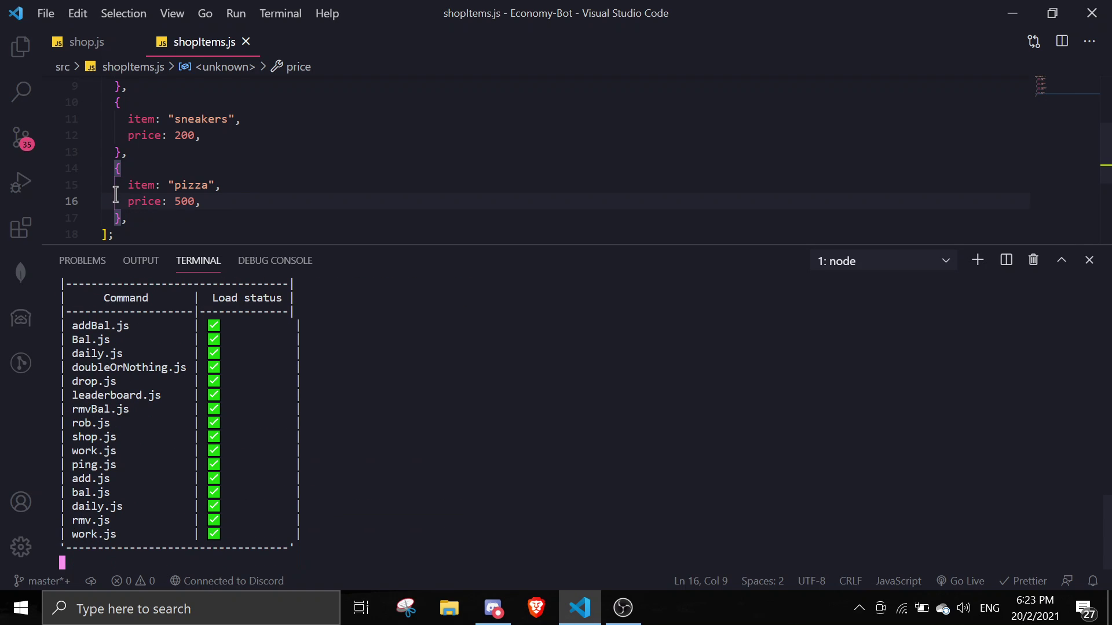
- Send e!shop in Discord and confirm the reply lists banana 100, apples 150, sneakers 200, pizza 500 coins
key("alt+Tab")
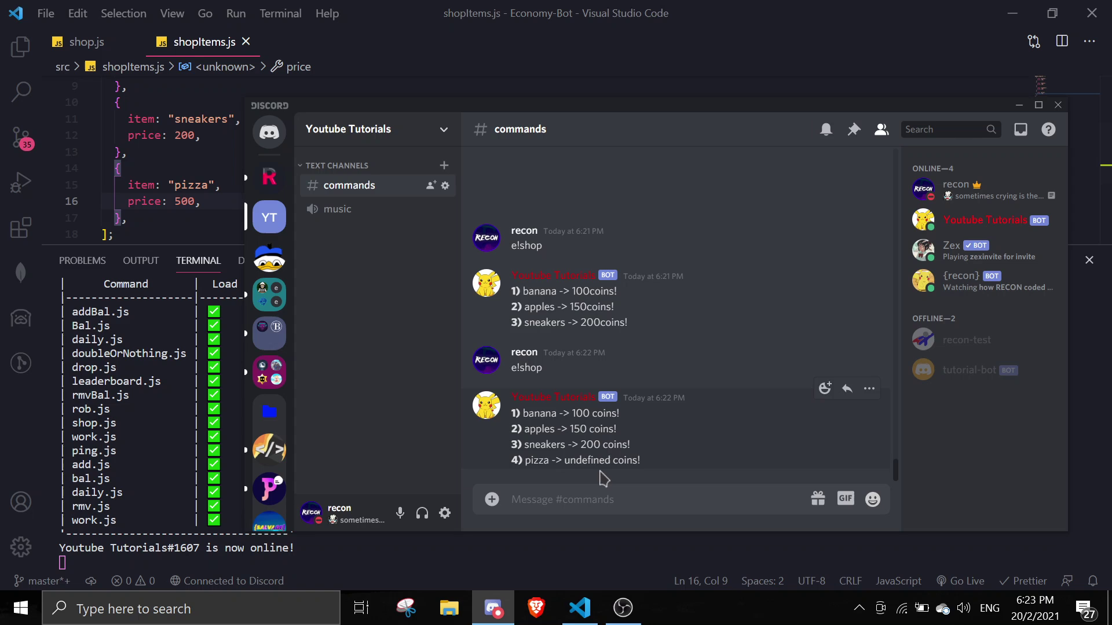
left_click(532, 502)
type("e!shop")
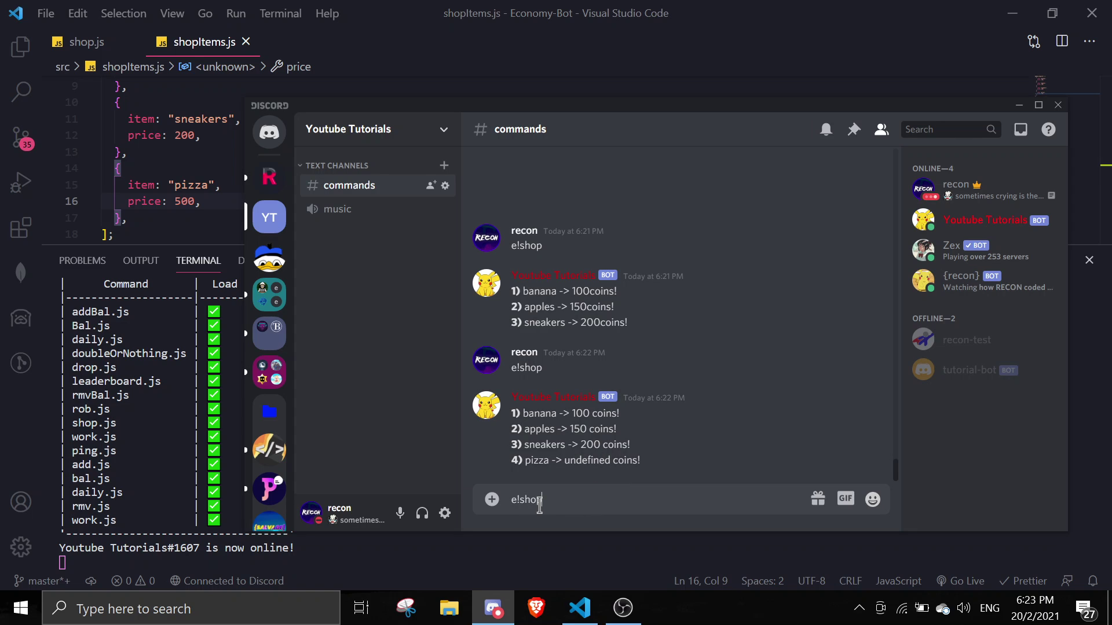
key("Return")
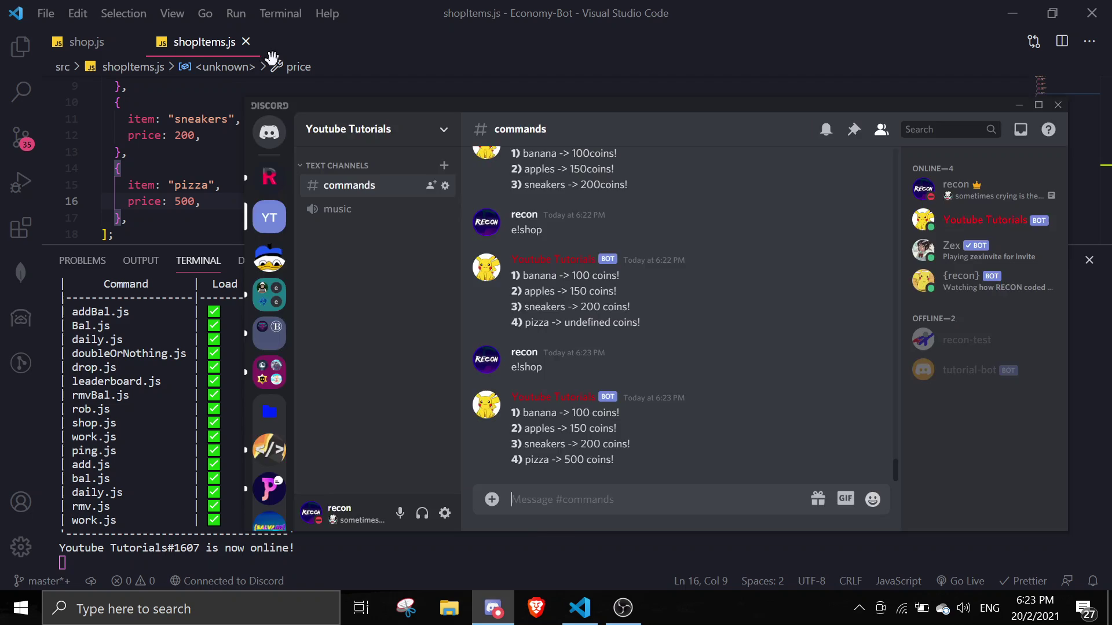
key("alt+Tab")
scroll(185, 152, "down", 2)
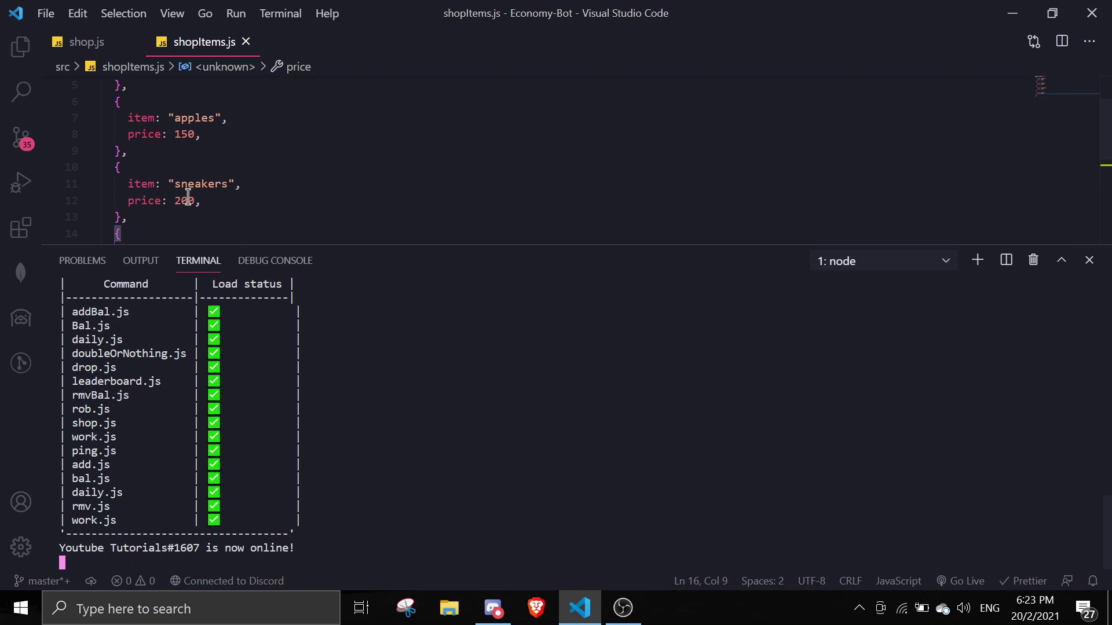
scroll(188, 193, "down", 1)
key("alt+Tab")
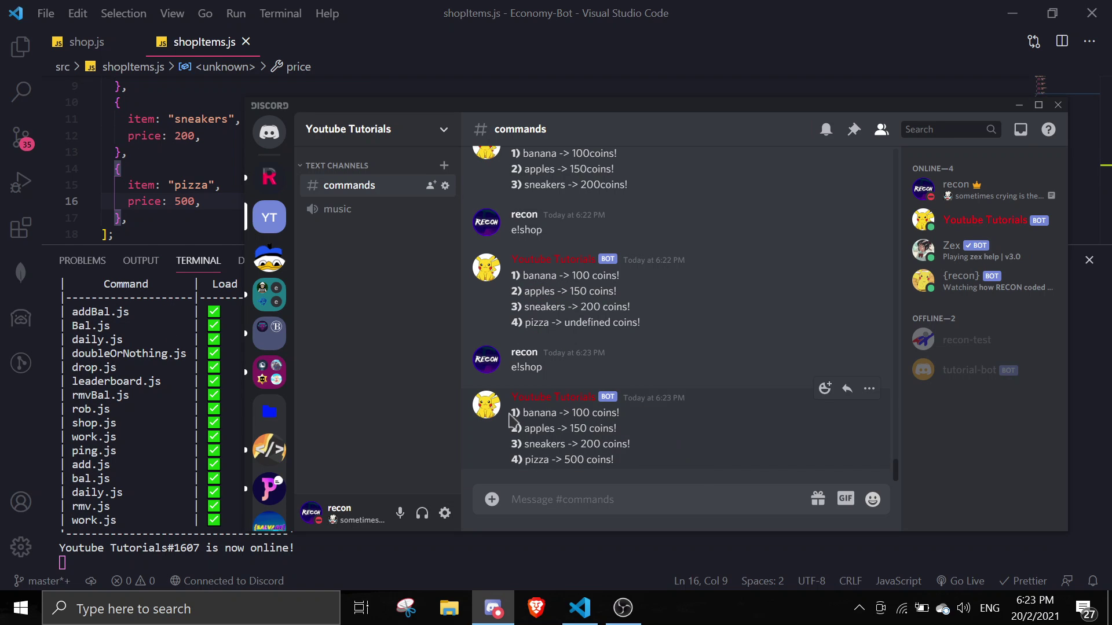
left_click_drag(512, 414, 615, 462)
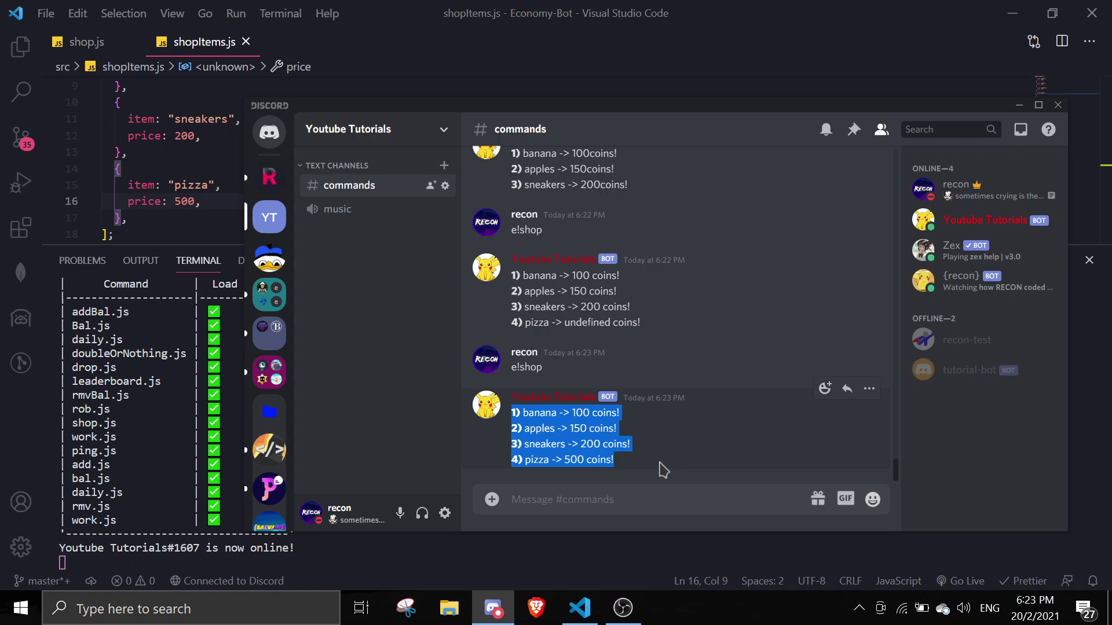
left_click(662, 469)
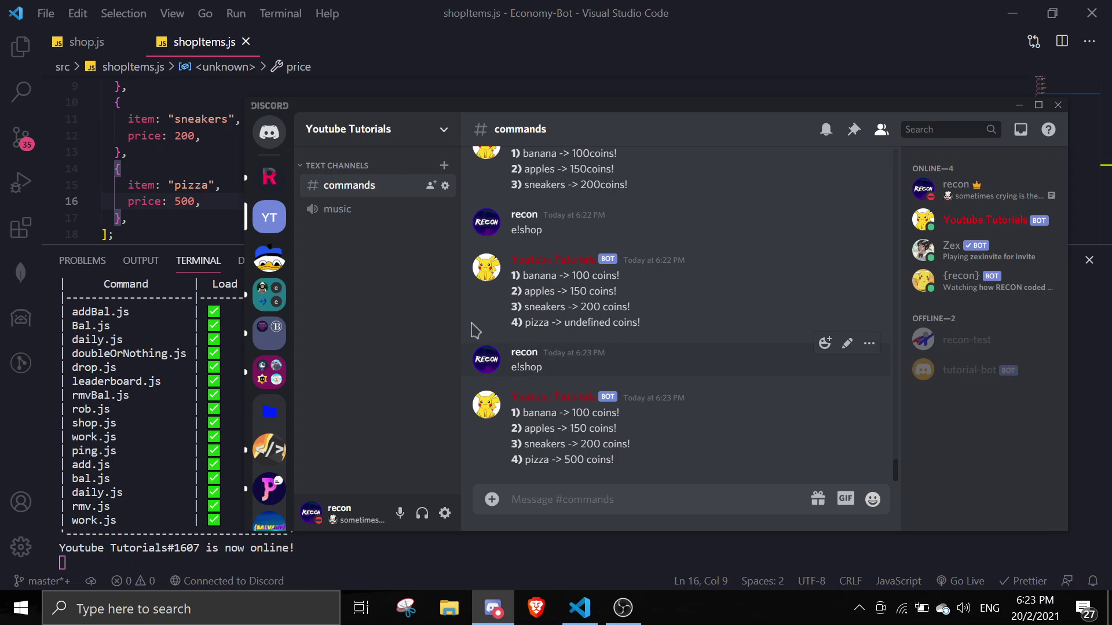
mouse_move(638, 470)
left_mouse_down()
mouse_move(552, 442)
mouse_move(511, 415)
left_mouse_up()
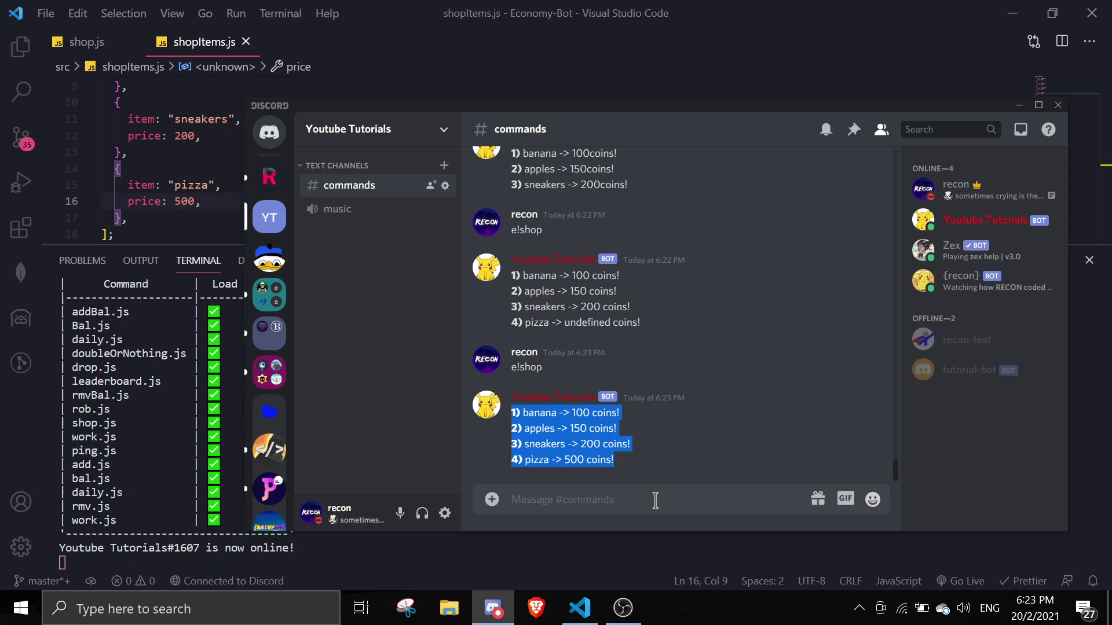
left_click(623, 608)
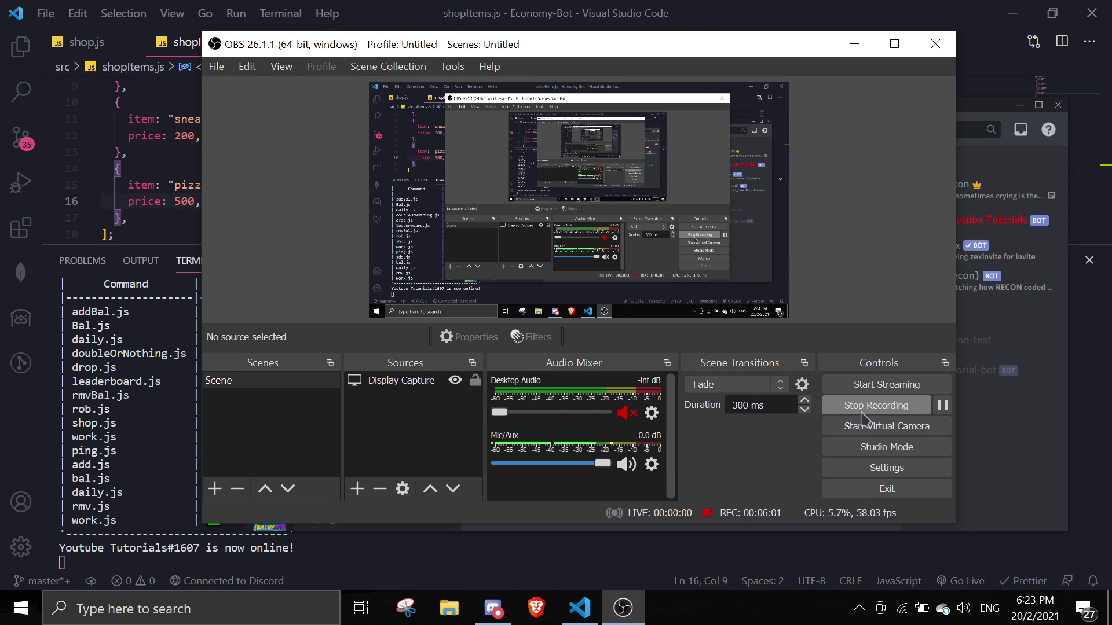